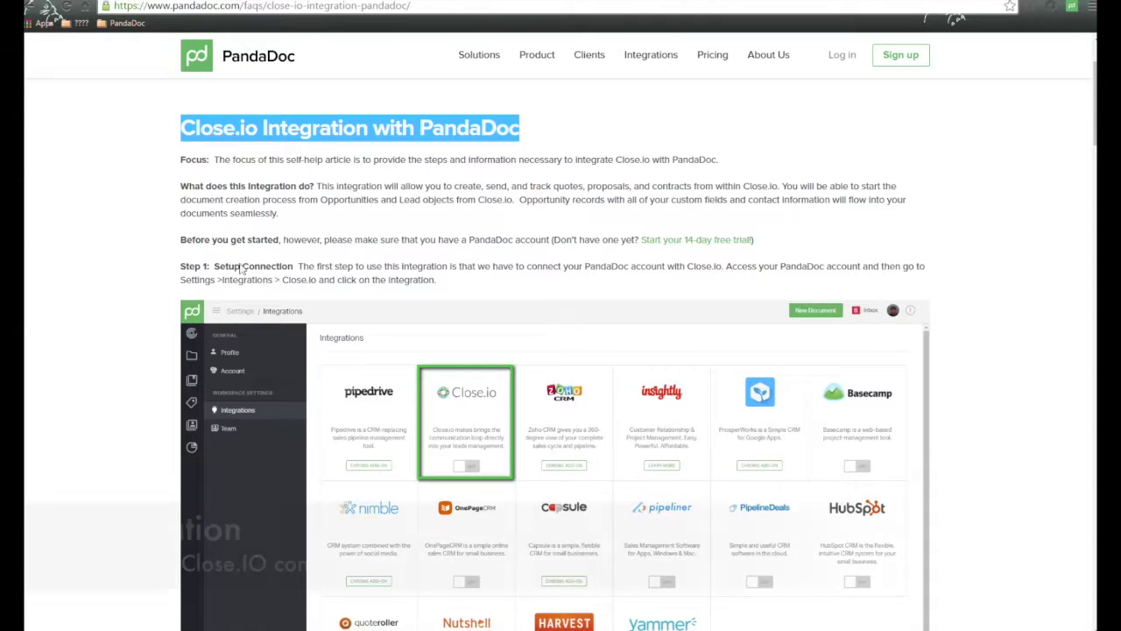
# Bring up PandaDoc's Close.io integration panel, ready to enter the API key
pyautogui.moveTo(215, 270); pyautogui.dragTo(303, 271)
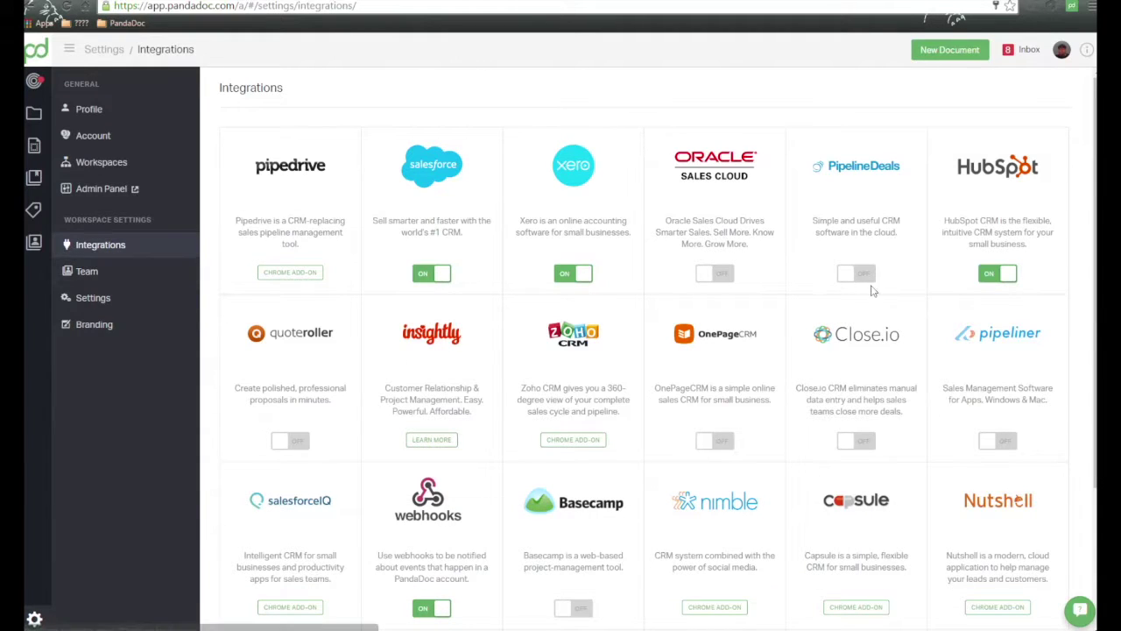
pyautogui.click(849, 335)
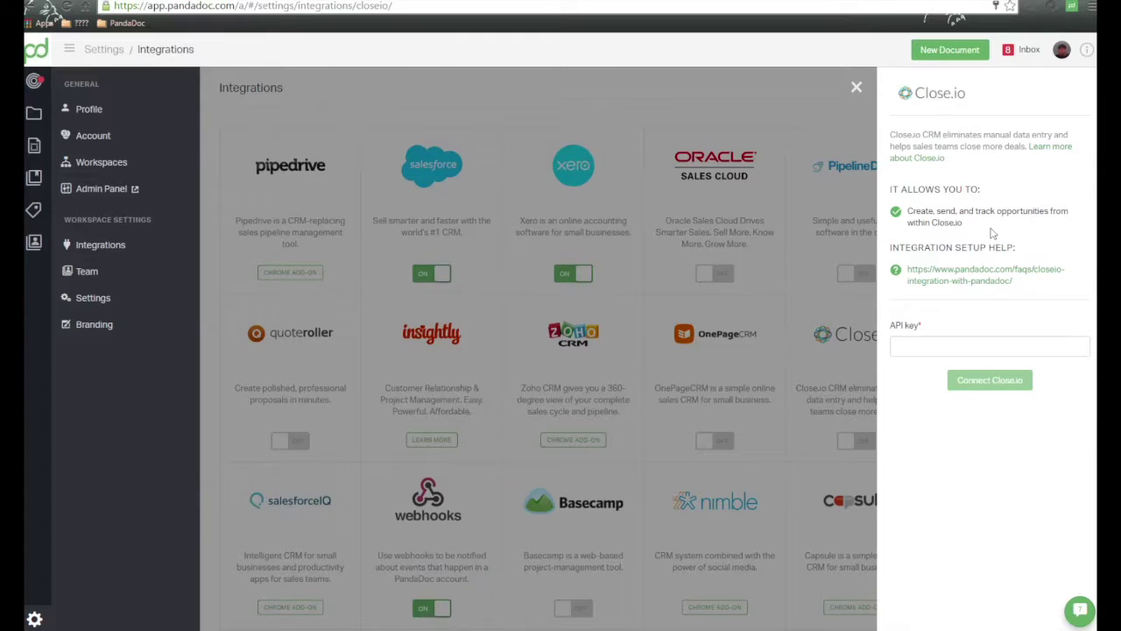
pyautogui.moveTo(897, 329); pyautogui.dragTo(923, 330)
pyautogui.click(933, 351)
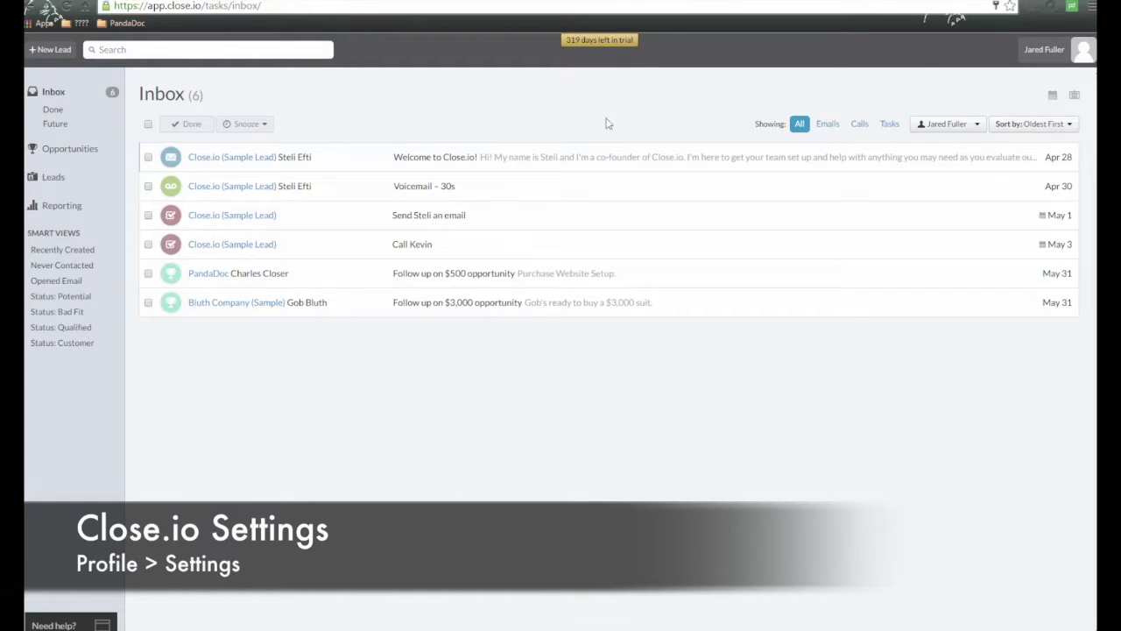
# Copy the organization's API key from Close.io's API Keys settings and connect PandaDoc with it
pyautogui.click(1051, 49)
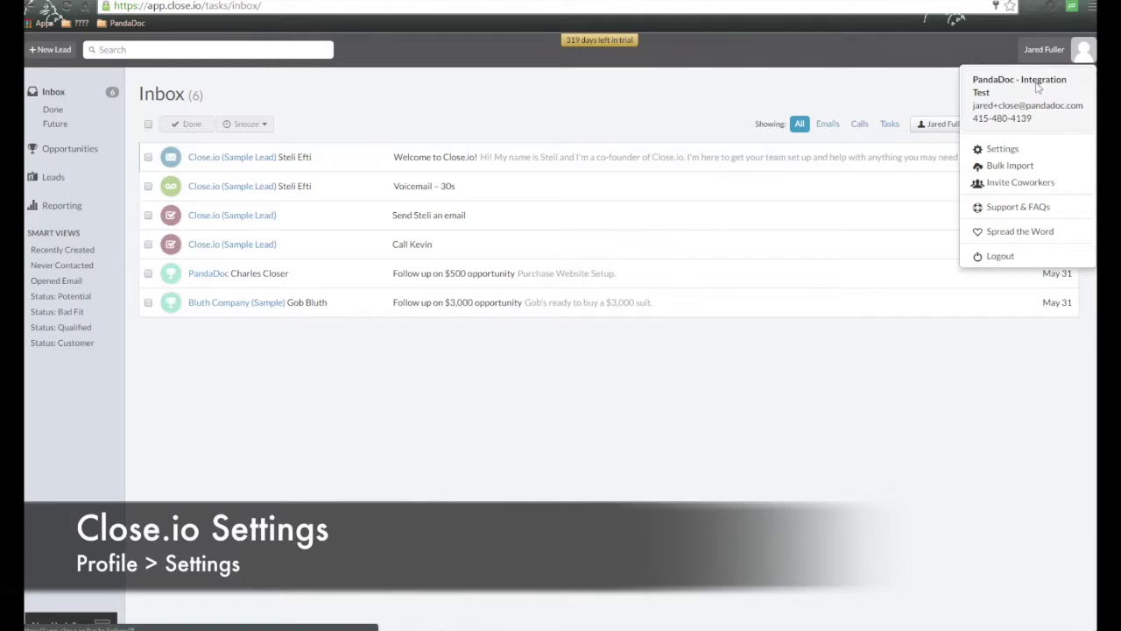
pyautogui.click(1002, 149)
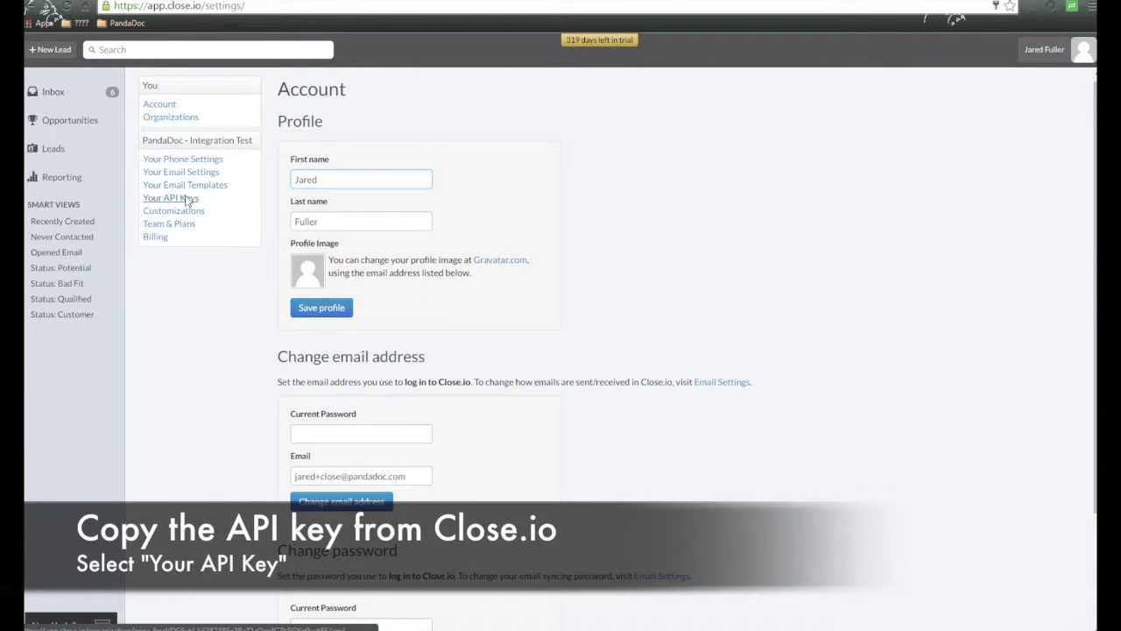
pyautogui.click(171, 198)
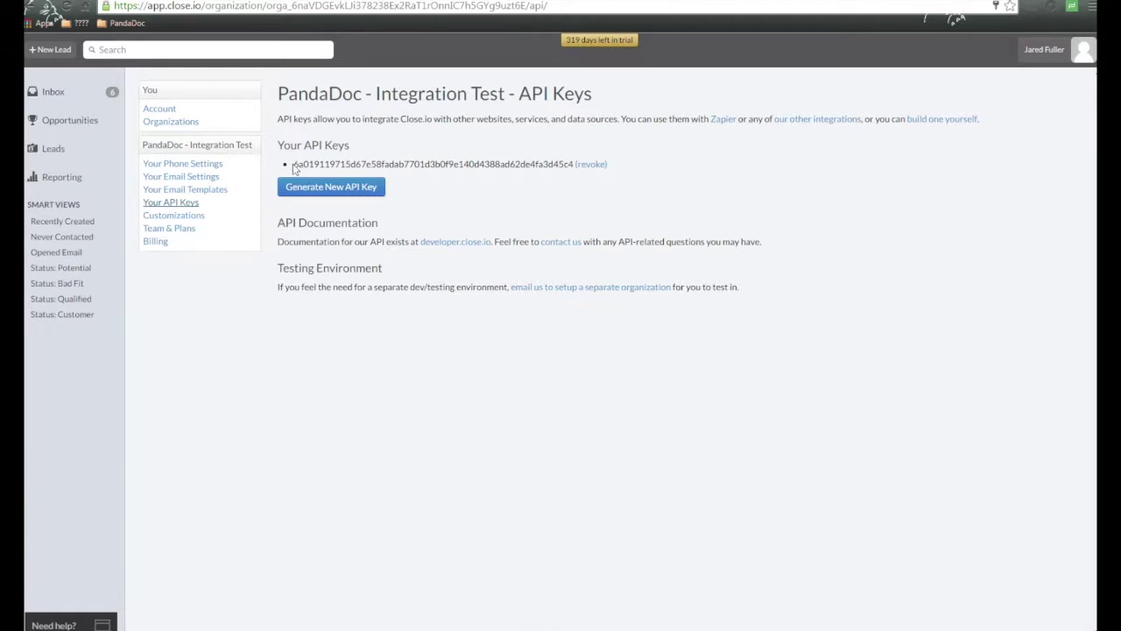
pyautogui.moveTo(300, 167); pyautogui.dragTo(565, 169)
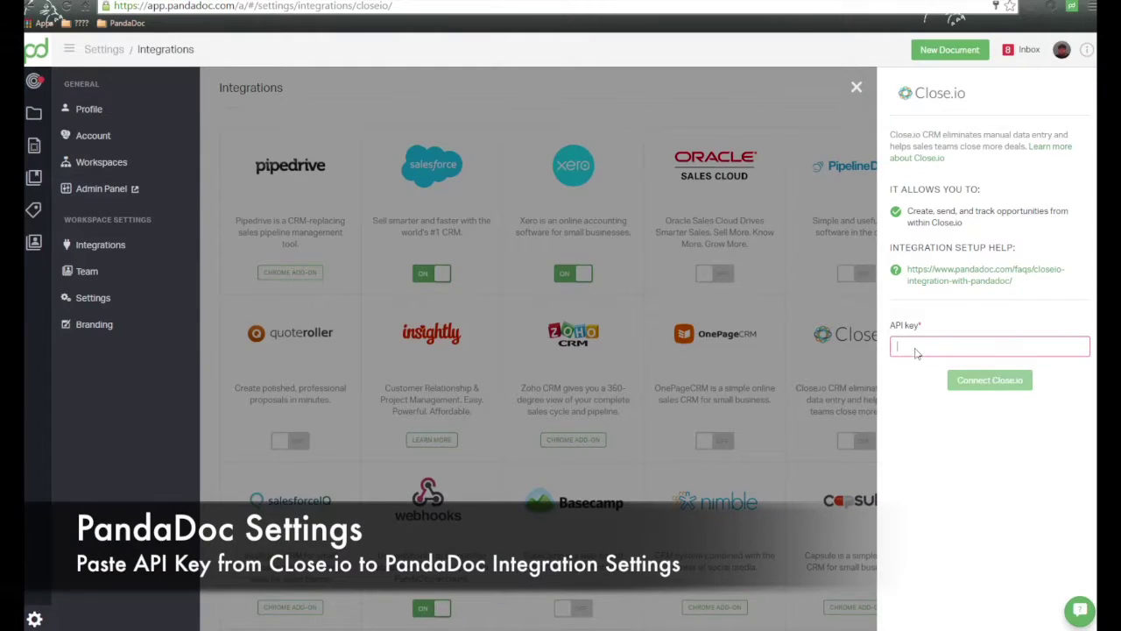
pyautogui.hotkey('ctrl', 'v')
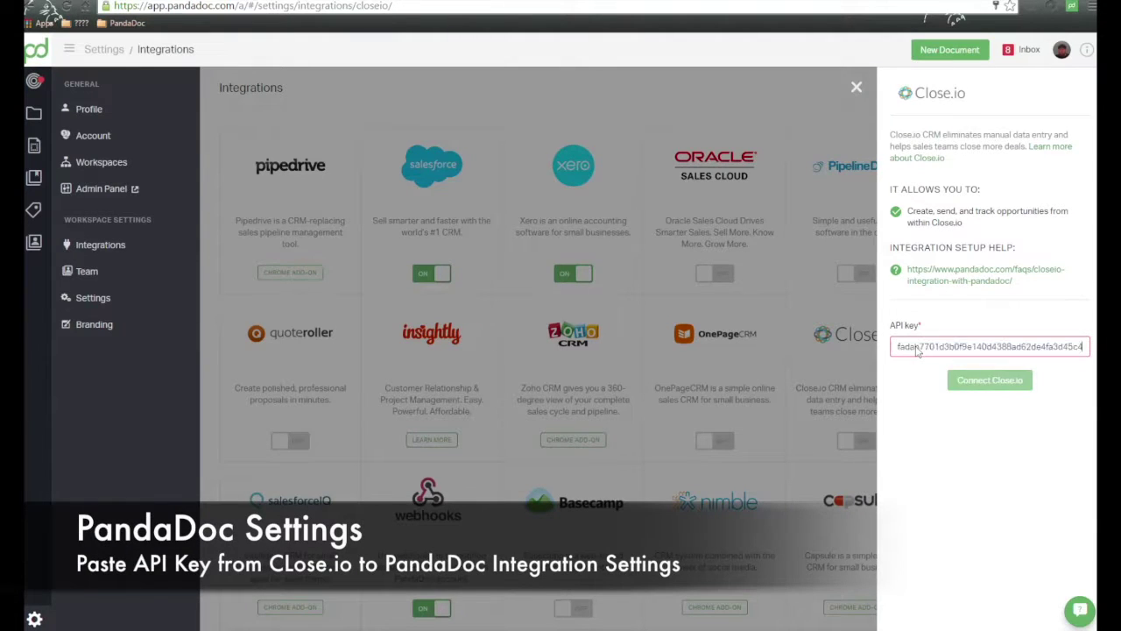
pyautogui.click(1001, 382)
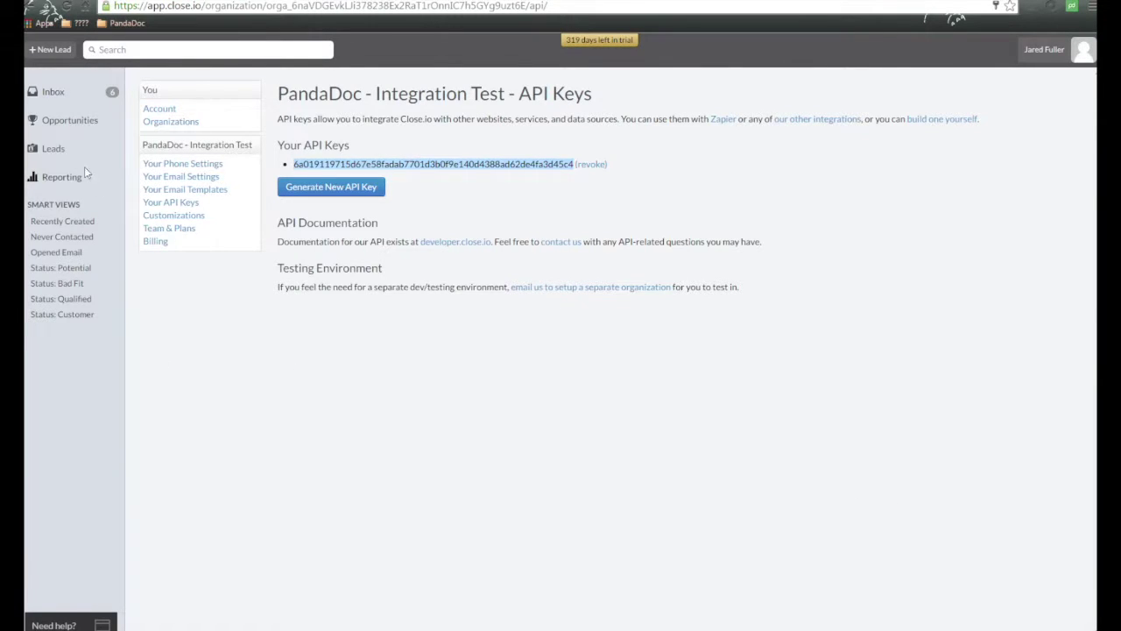
# View the PandaDoc opportunity, then the PandaDoc lead's details from the Leads list
pyautogui.click(72, 123)
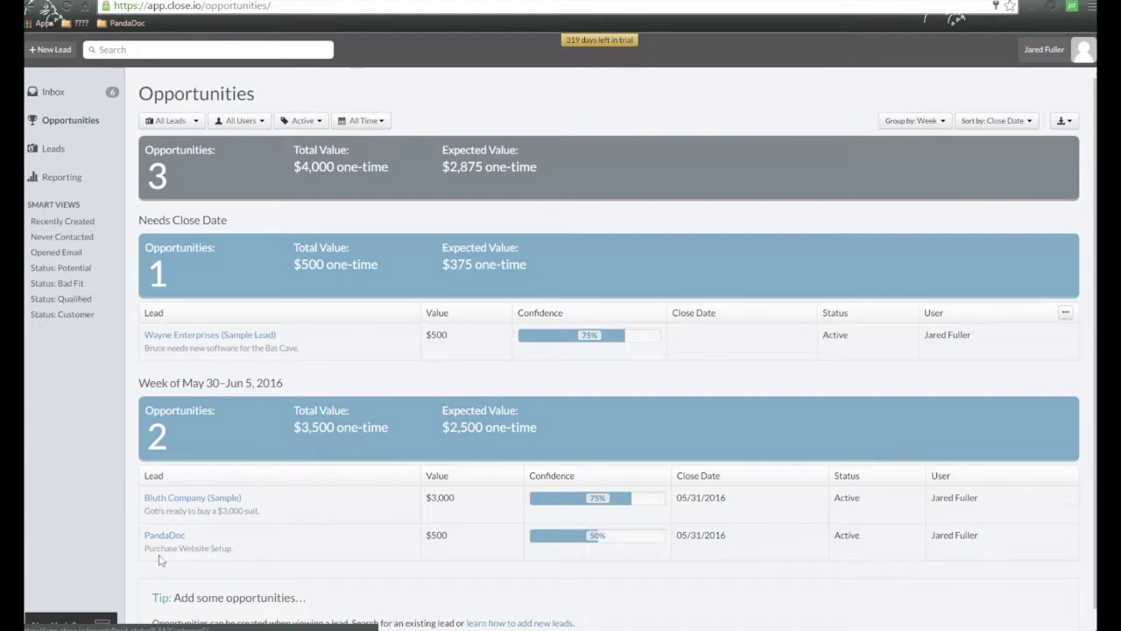
pyautogui.click(175, 535)
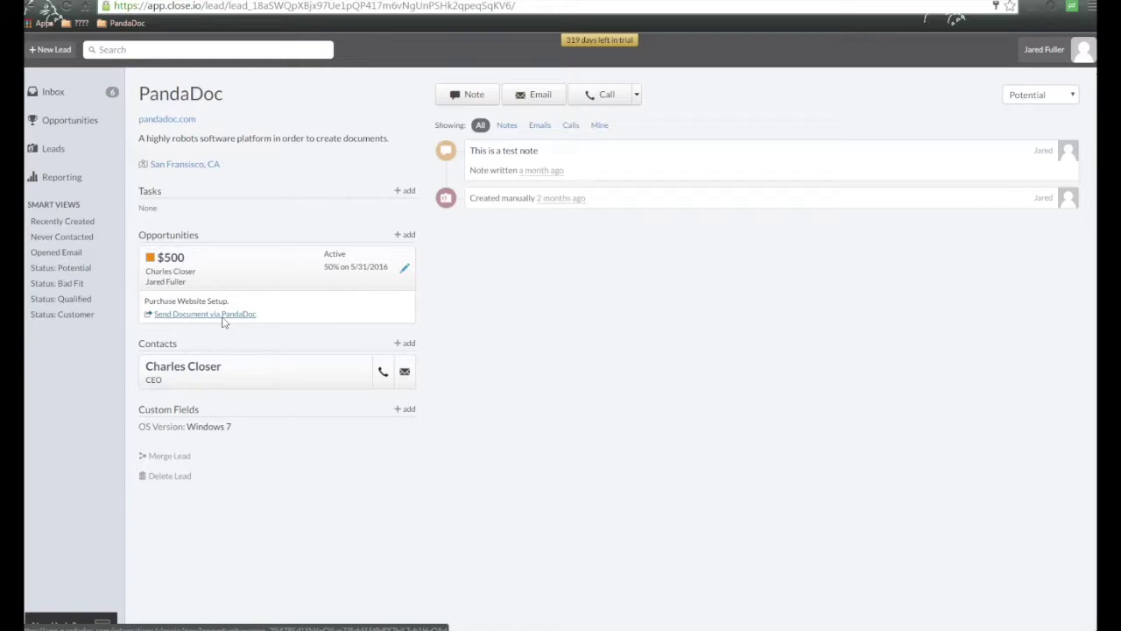
pyautogui.click(53, 150)
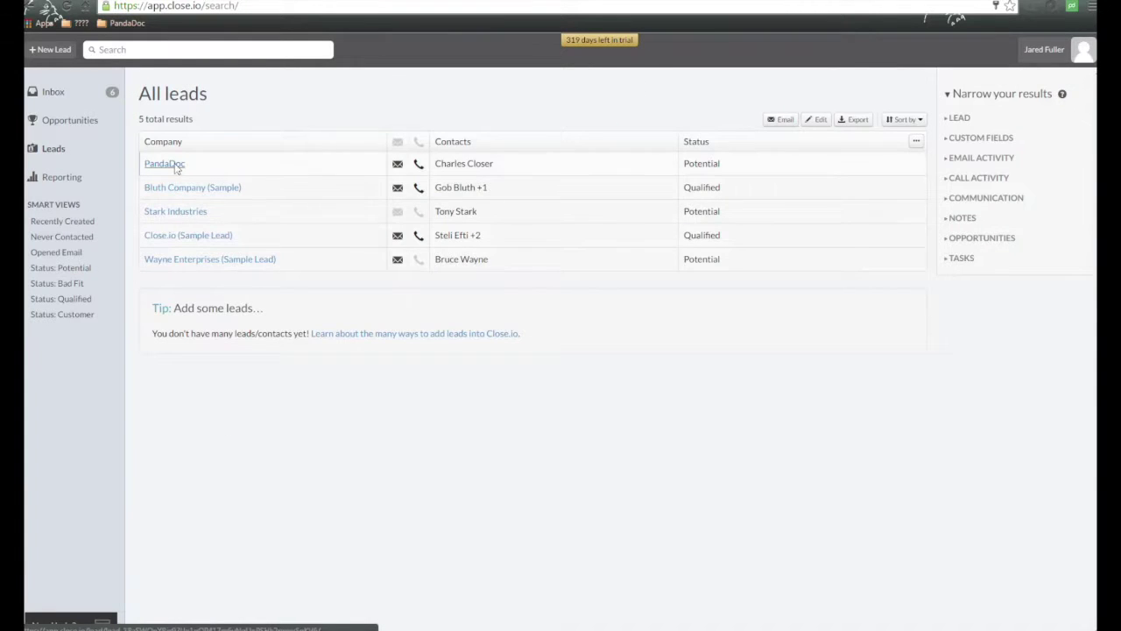
pyautogui.click(167, 164)
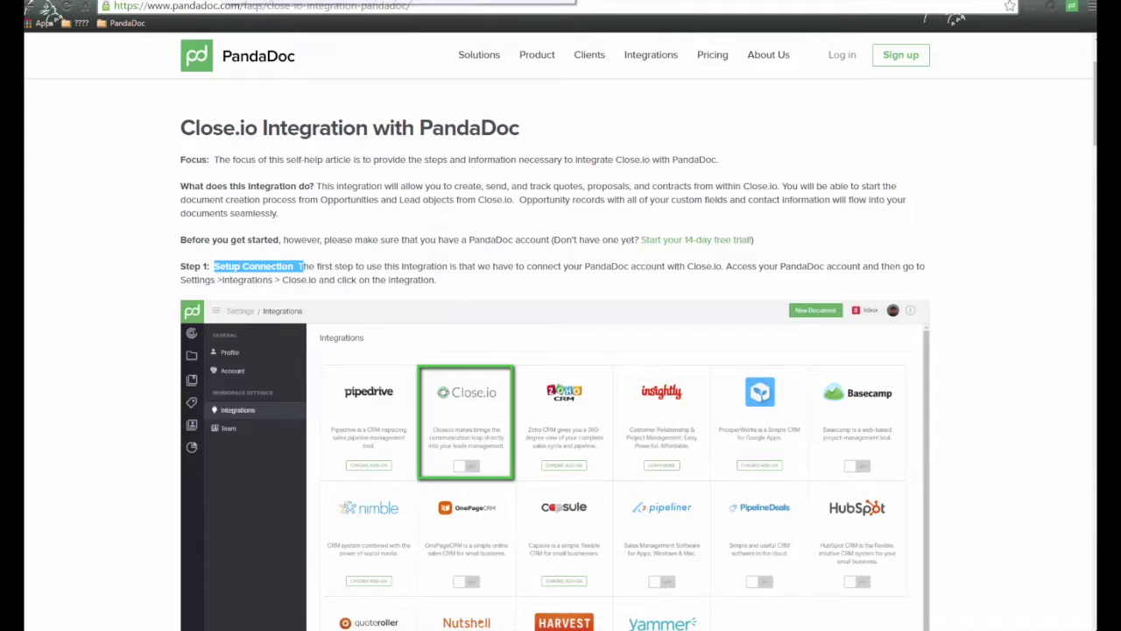
# Scroll the help article to Step 2 and highlight its template heading and 'Roles and Tokens'
pyautogui.scroll(-3, 556, 302)
pyautogui.scroll(-10, 555, 305)
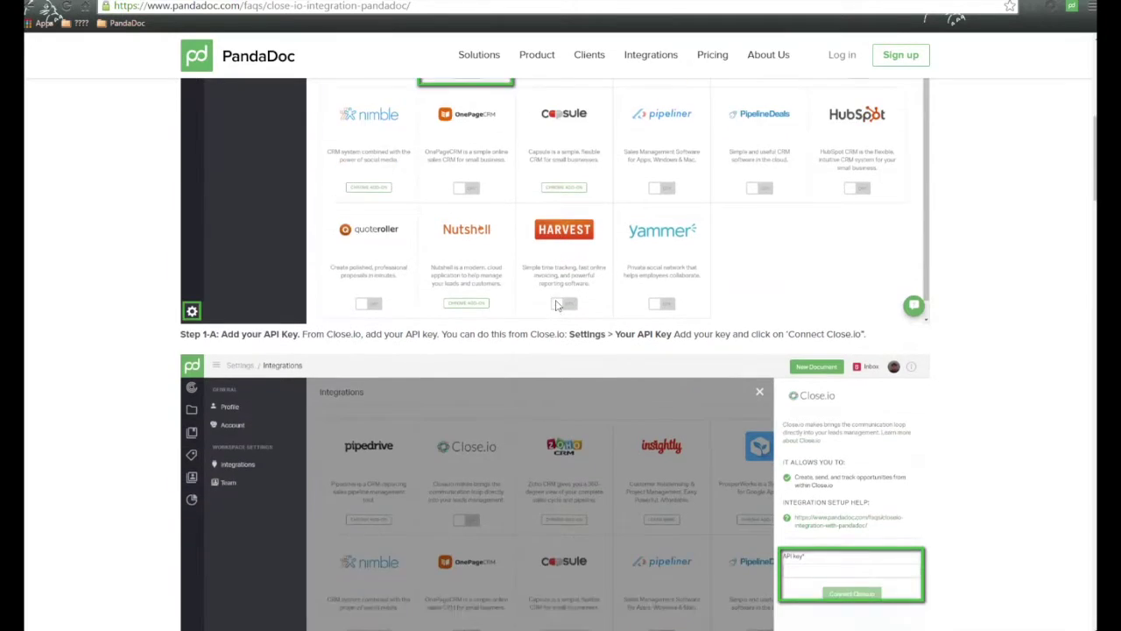
pyautogui.scroll(-4, 554, 306)
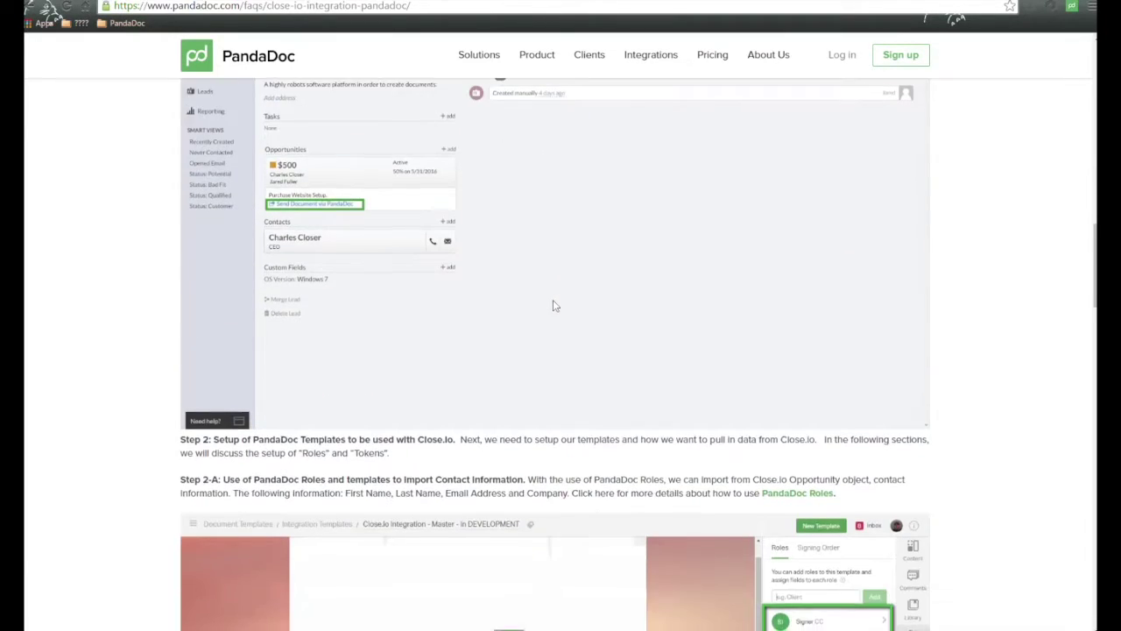
pyautogui.moveTo(237, 315); pyautogui.dragTo(449, 317)
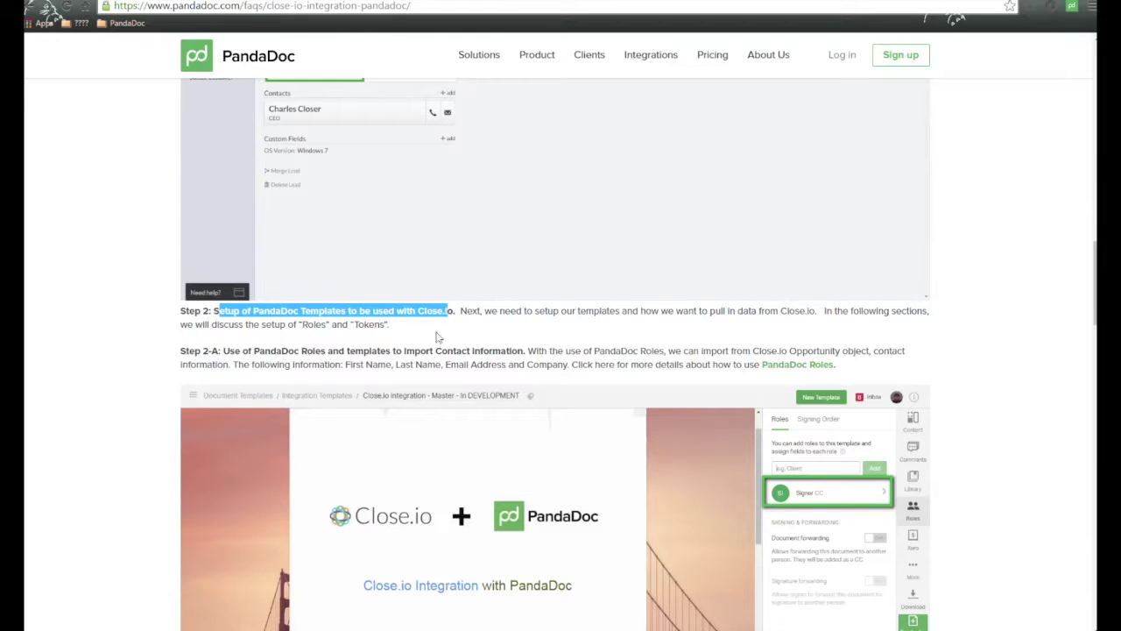
pyautogui.click(390, 333)
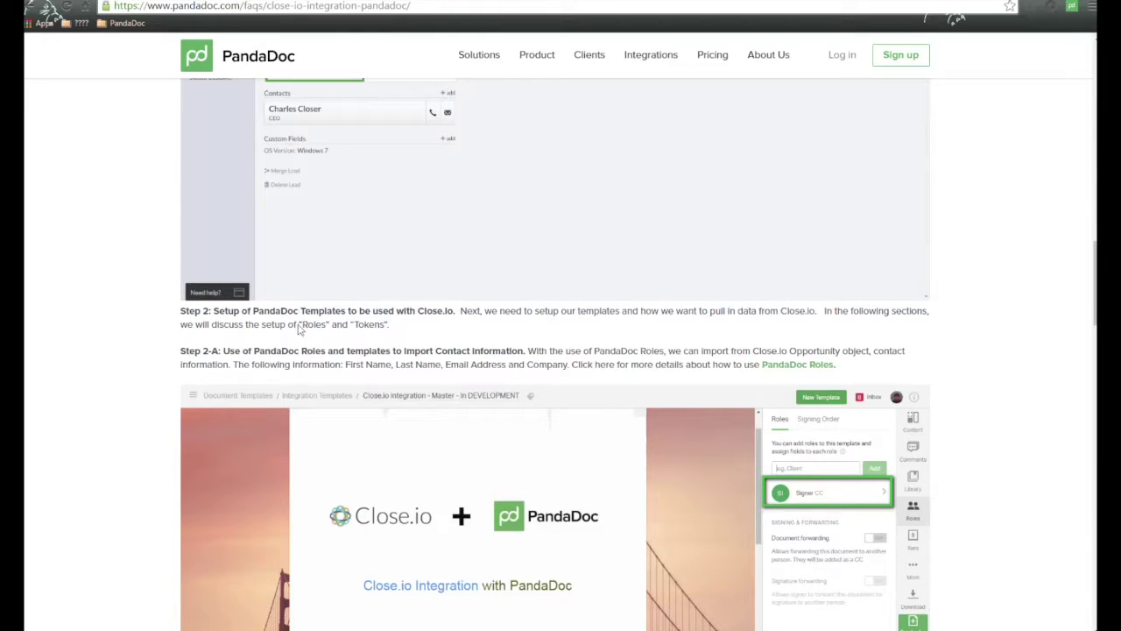
pyautogui.moveTo(298, 326); pyautogui.dragTo(428, 328)
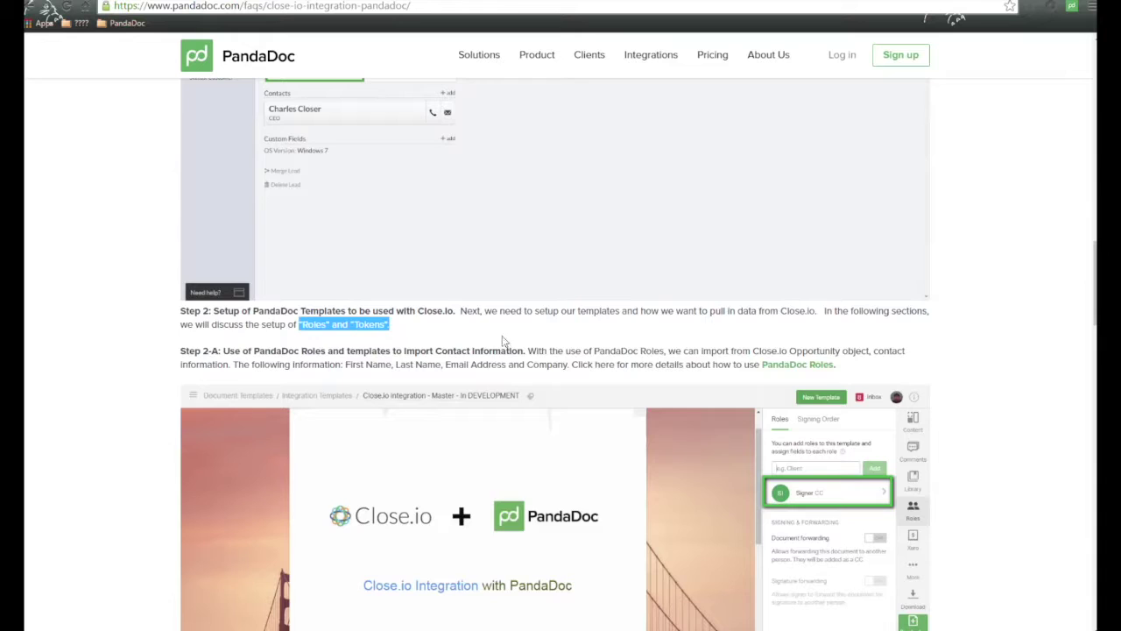
pyautogui.scroll(-2, 504, 338)
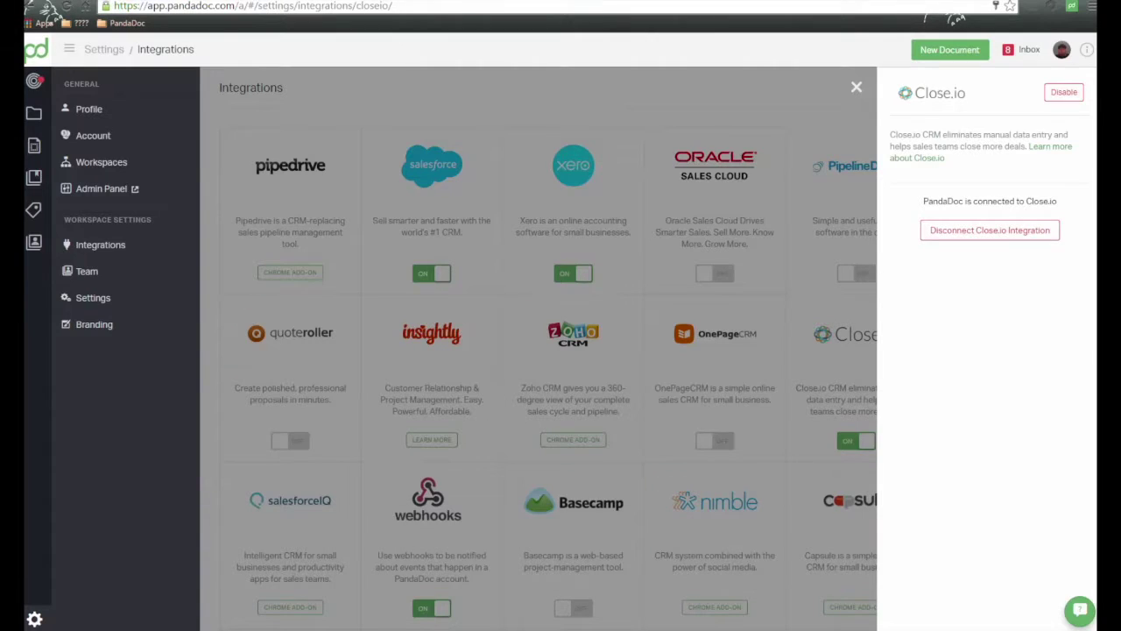
# Open the Close.io Integration - Master template from the Integration Templates folder
pyautogui.click(34, 146)
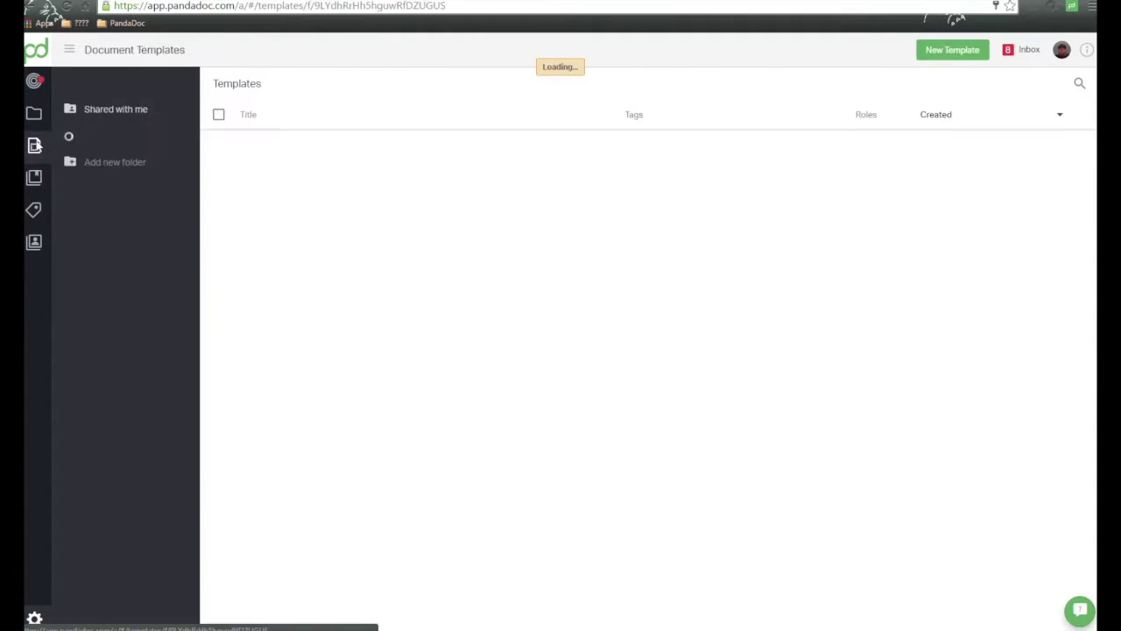
pyautogui.click(139, 190)
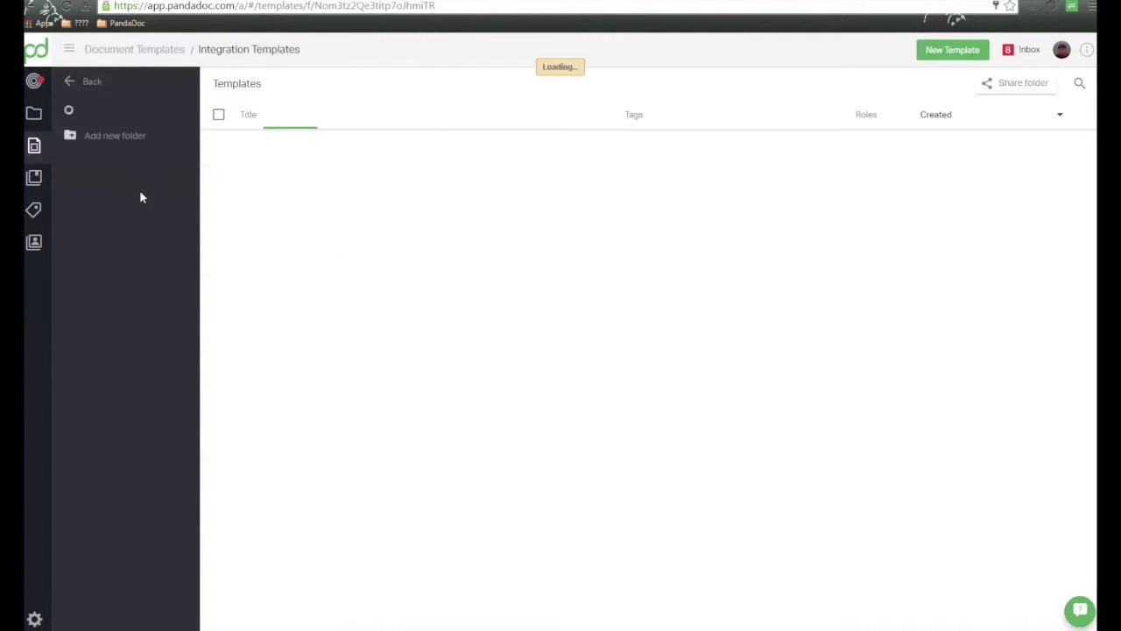
pyautogui.click(341, 187)
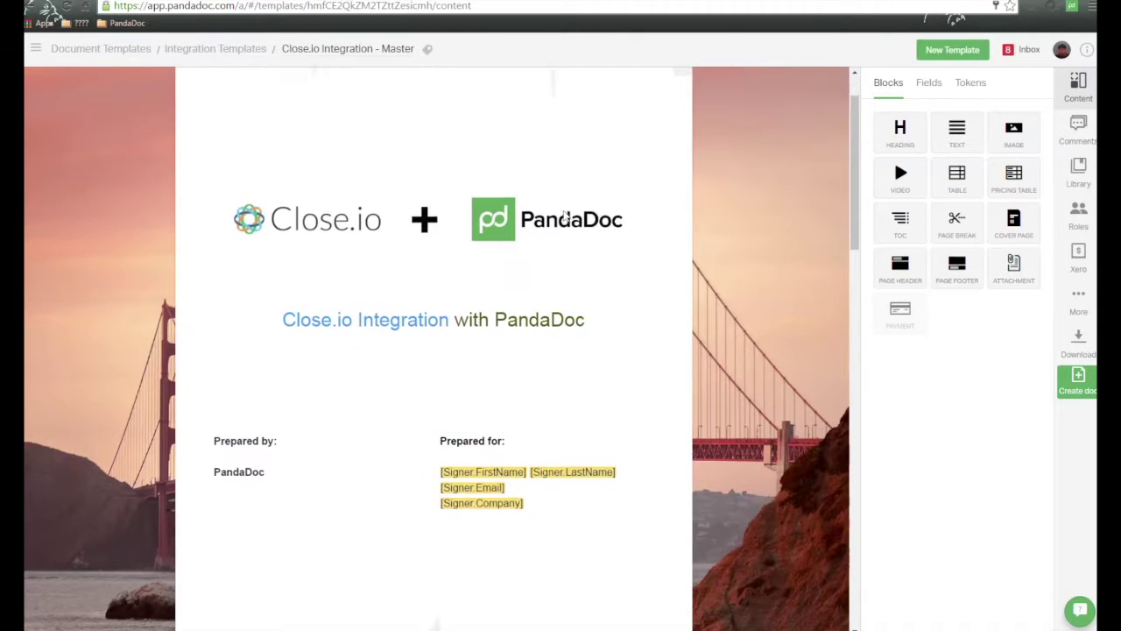
pyautogui.scroll(-8, 563, 216)
pyautogui.scroll(-3, 565, 216)
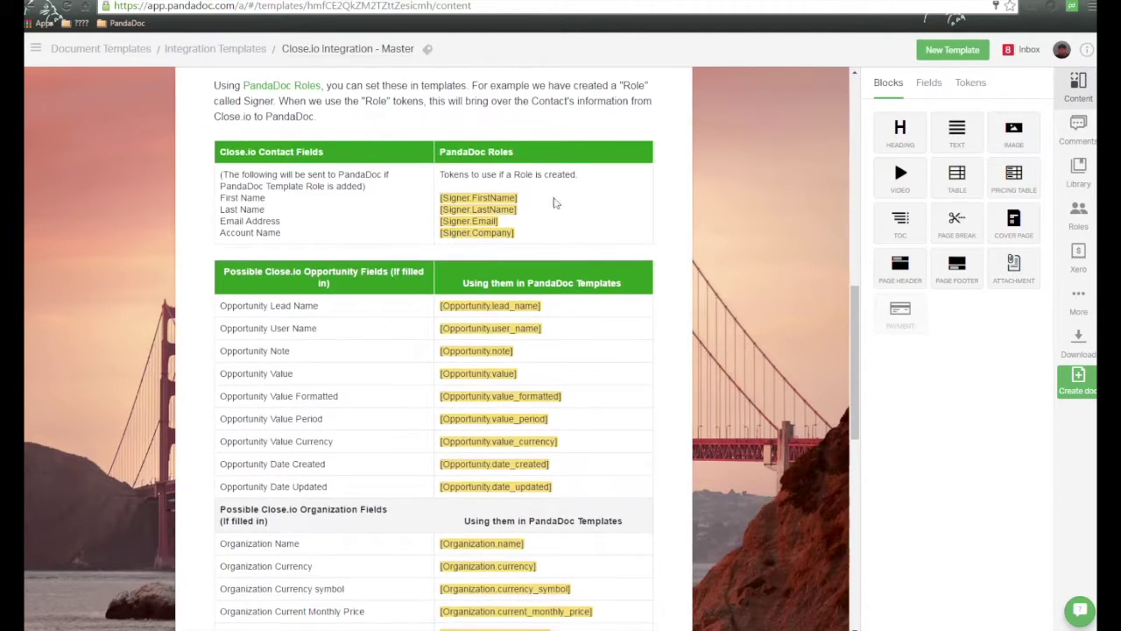
pyautogui.click(559, 200)
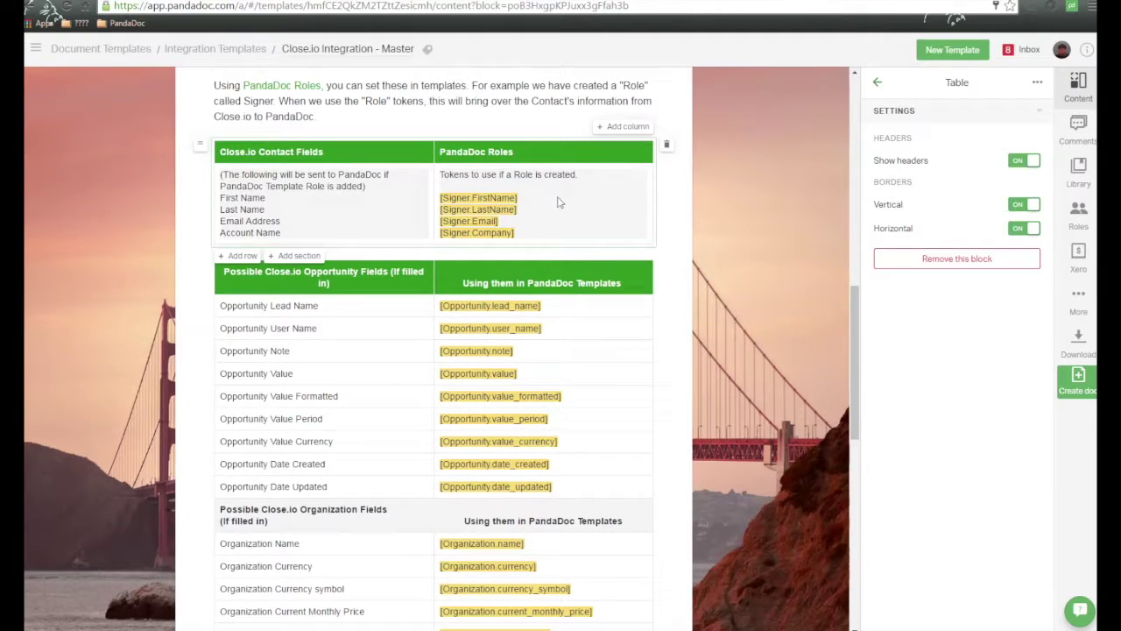
# Check the template's Signer role and token list against the contact and opportunity field tables
pyautogui.click(1086, 209)
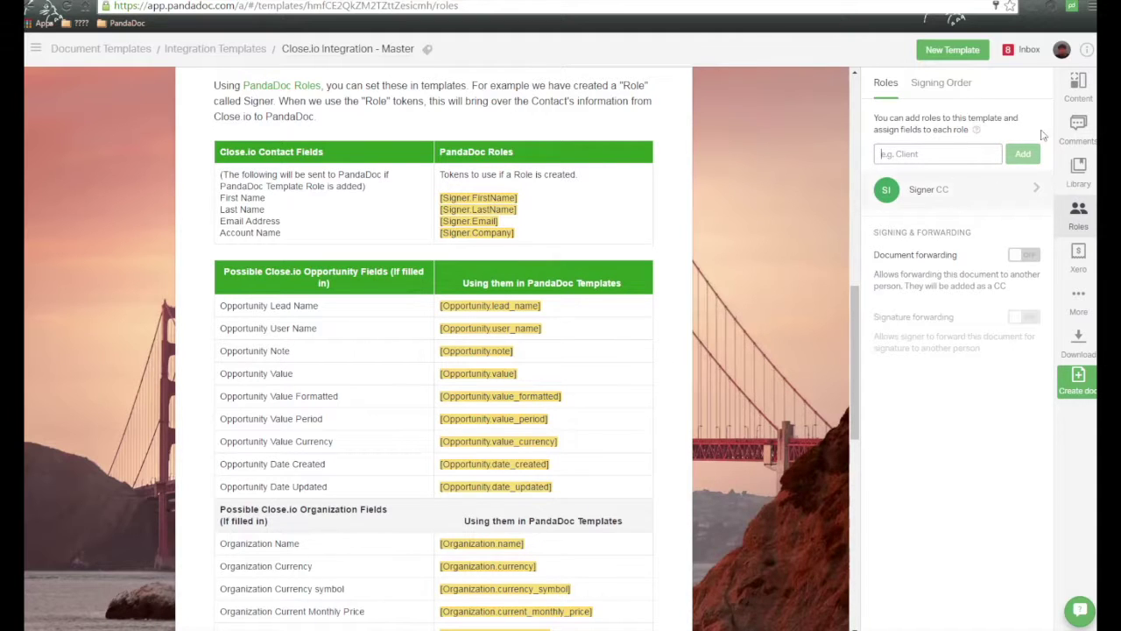
pyautogui.click(1078, 86)
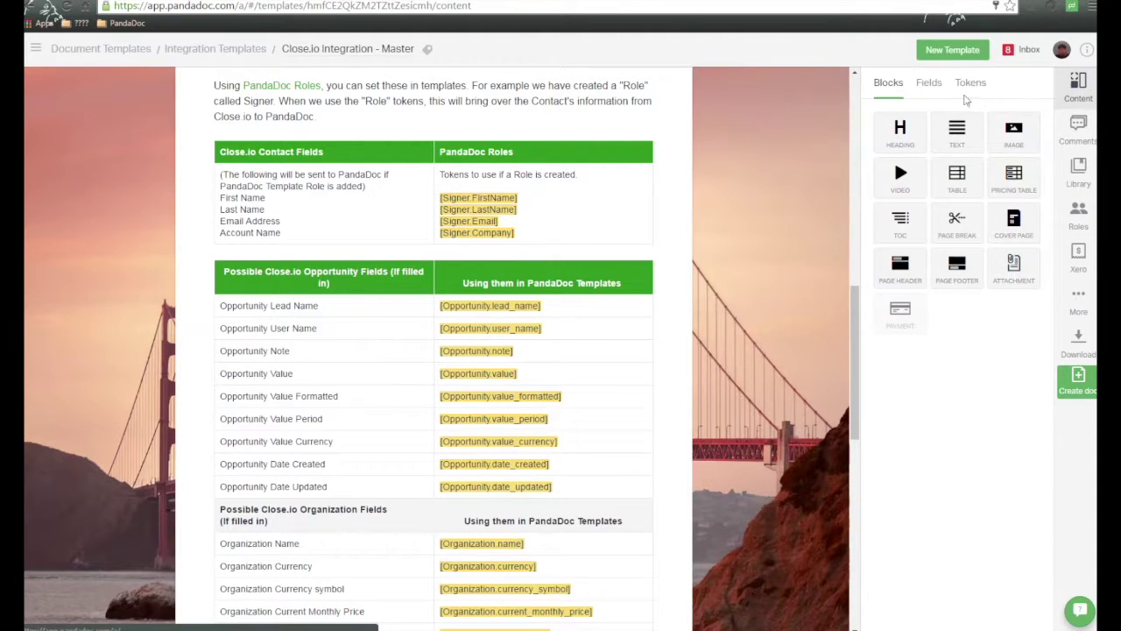
pyautogui.click(969, 83)
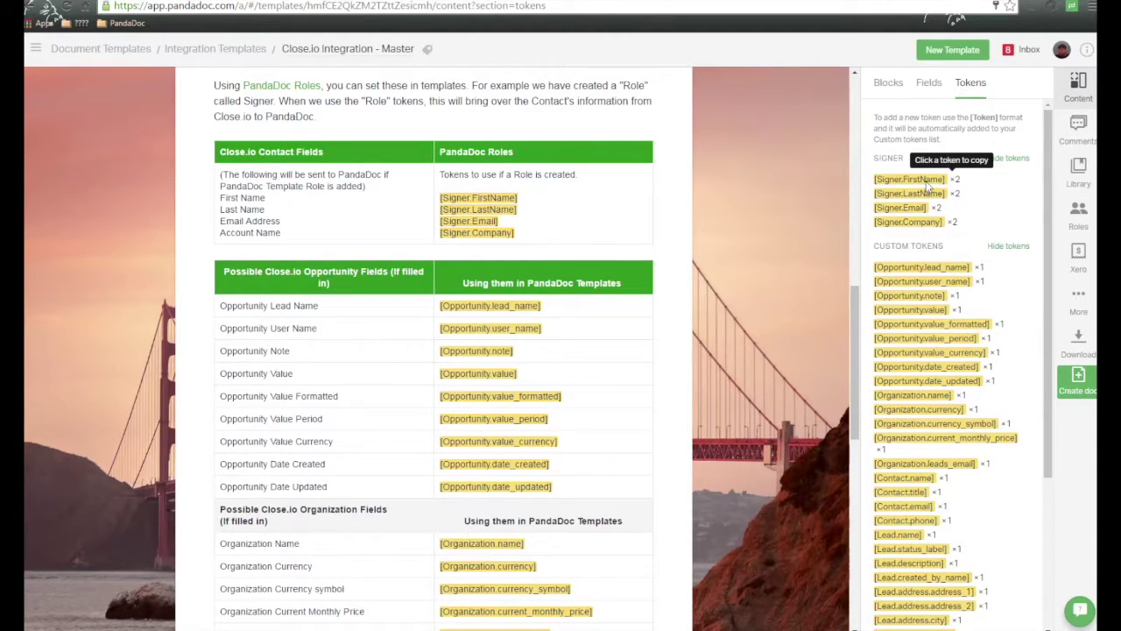
pyautogui.click(557, 199)
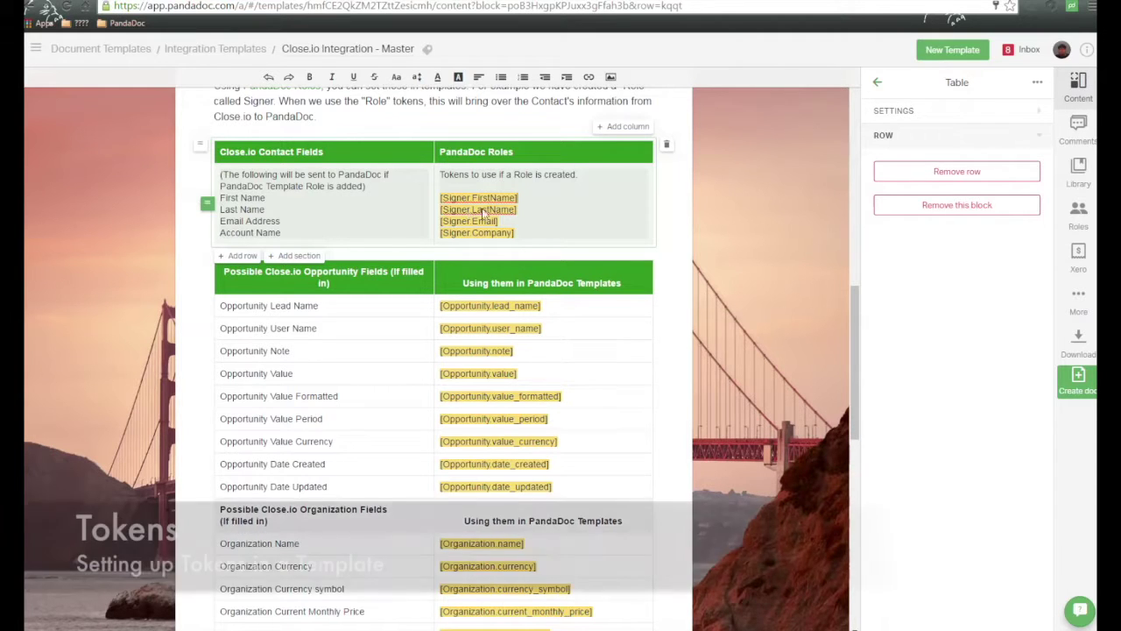
pyautogui.scroll(-1, 525, 230)
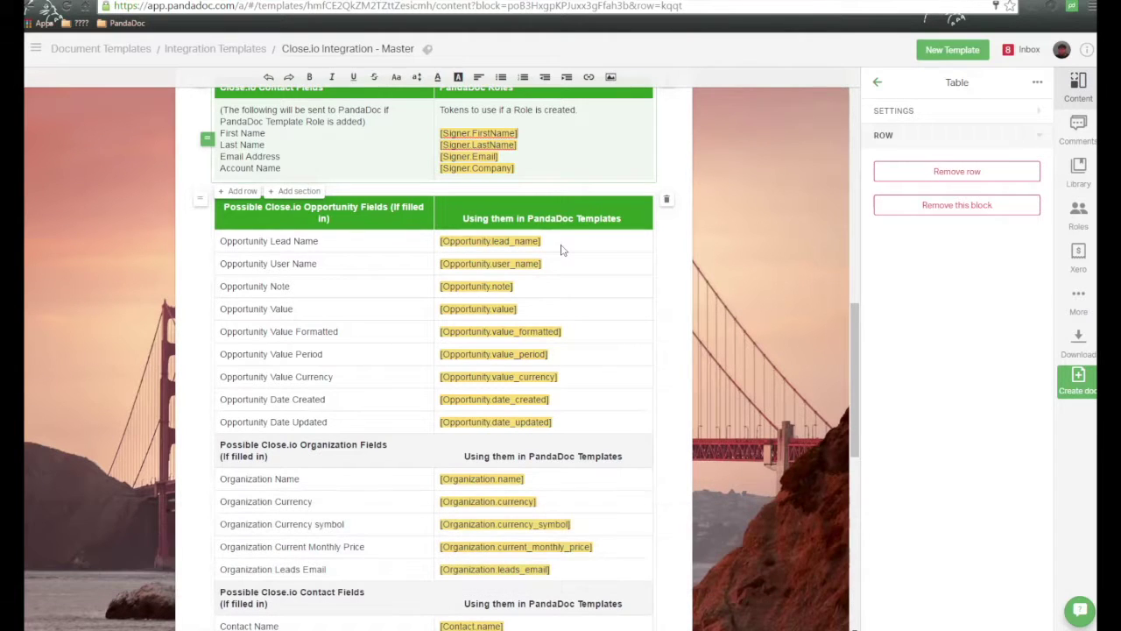
pyautogui.click(555, 248)
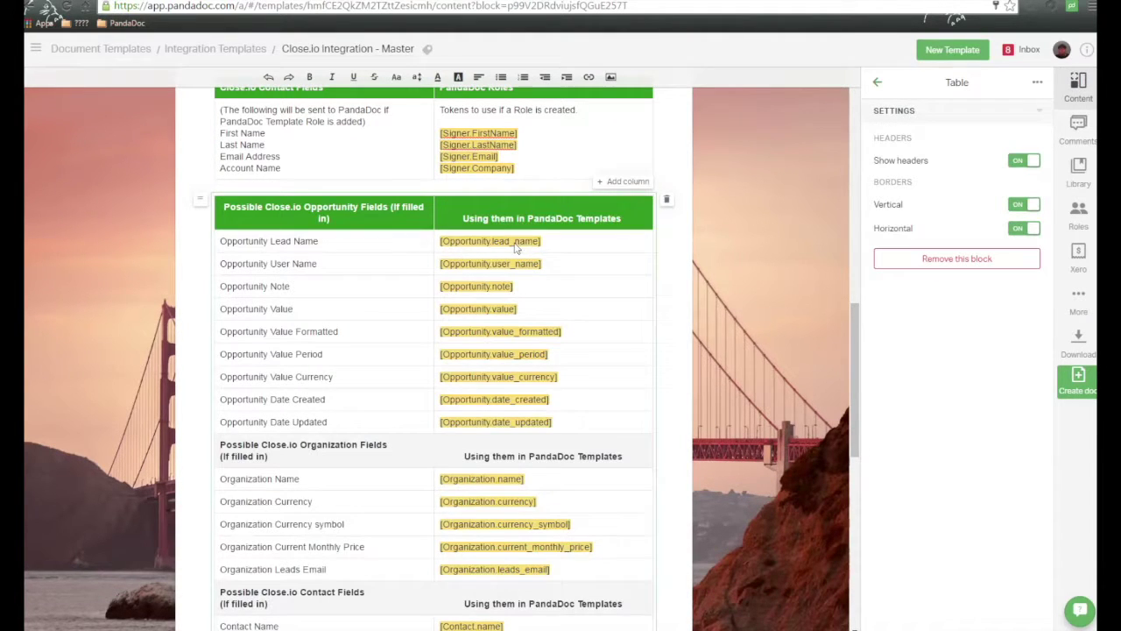
pyautogui.moveTo(551, 244); pyautogui.dragTo(436, 245)
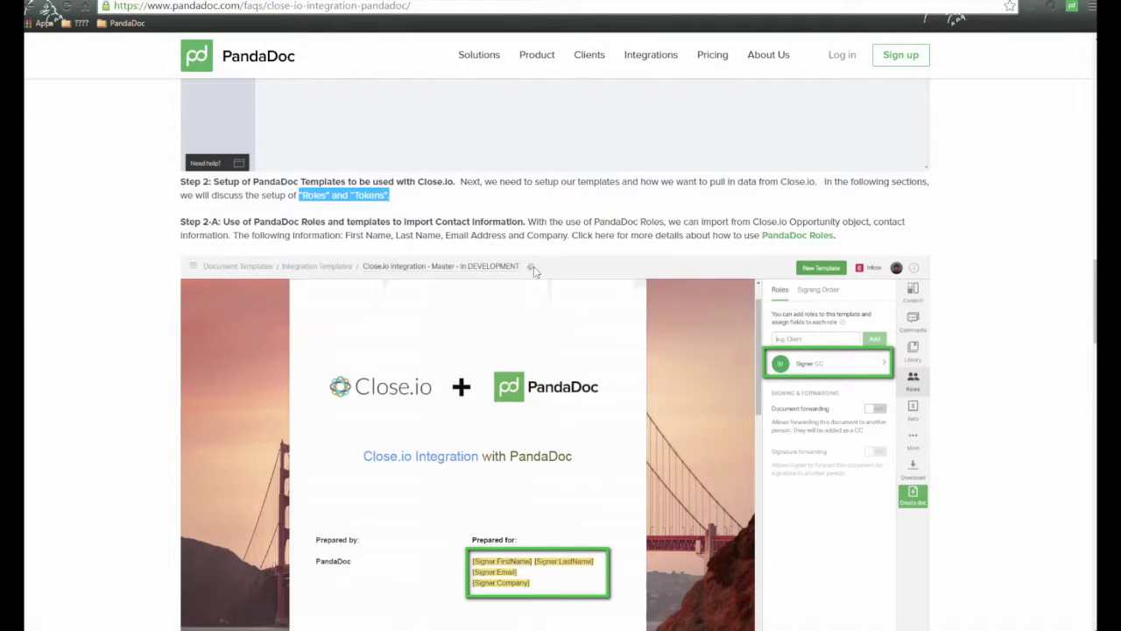
# Copy the [Opportunity.lead_name] token from the FAQ's token list
pyautogui.scroll(-7, 534, 271)
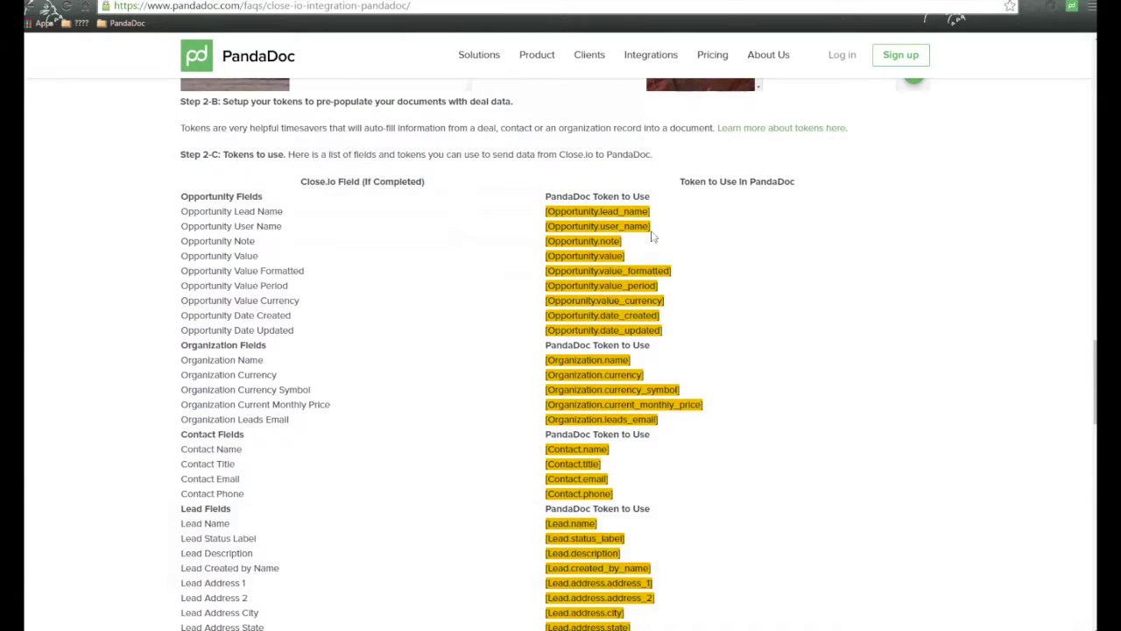
pyautogui.moveTo(653, 215); pyautogui.dragTo(541, 215)
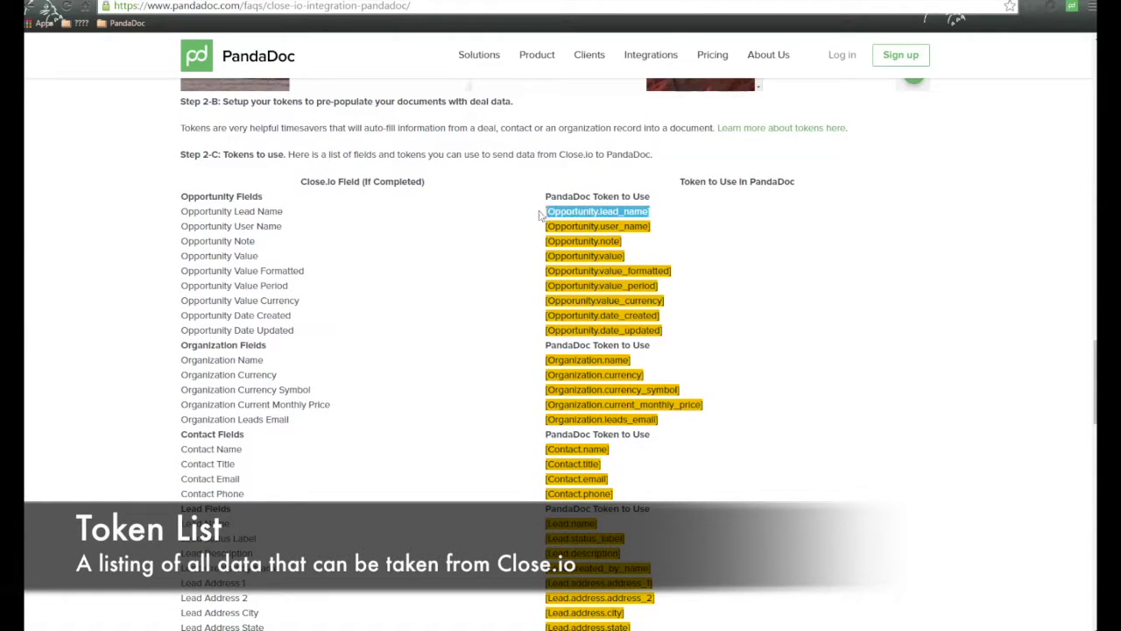
pyautogui.rightClick(578, 213)
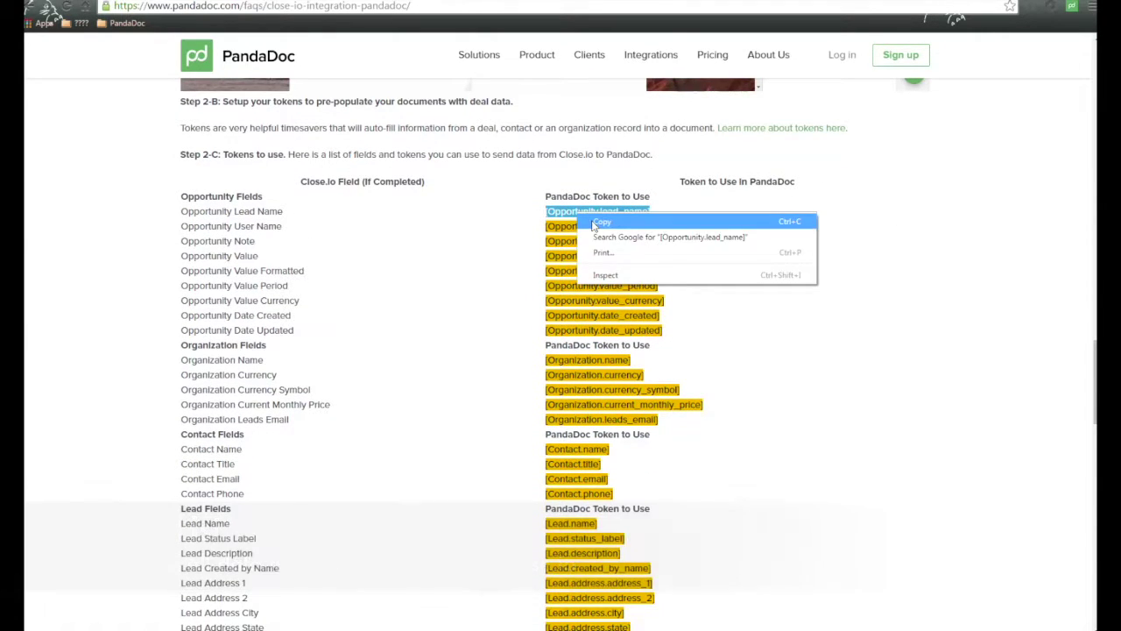
pyautogui.click(595, 223)
# Back in the template editor, scroll through the token tables down to the User fields
pyautogui.hotkey('ctrl', 'Tab')
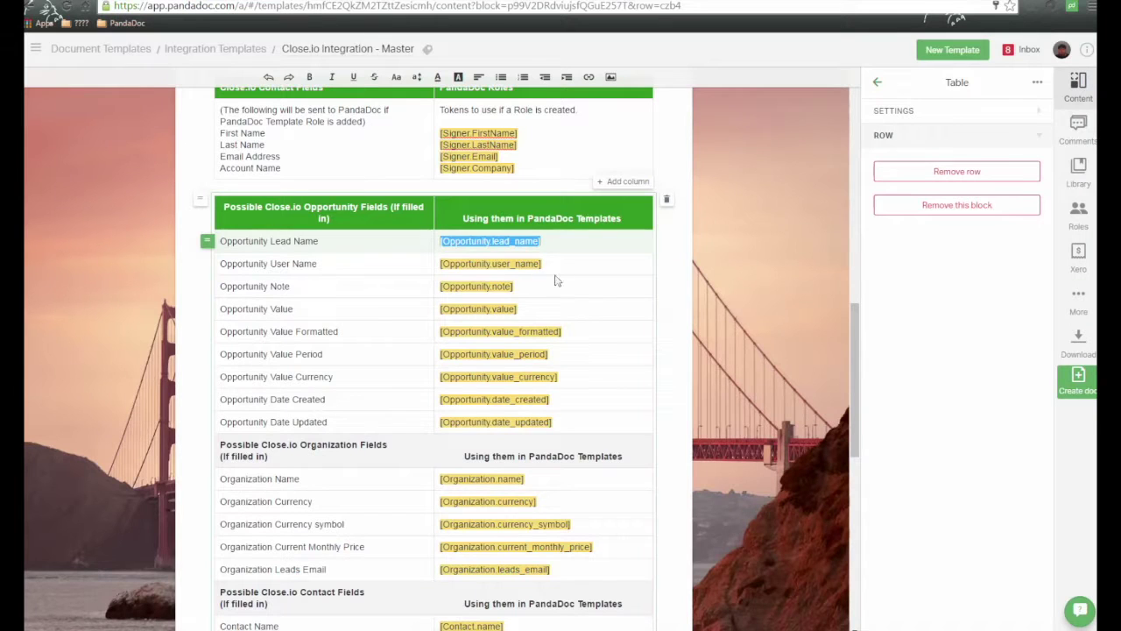
pyautogui.click(486, 243)
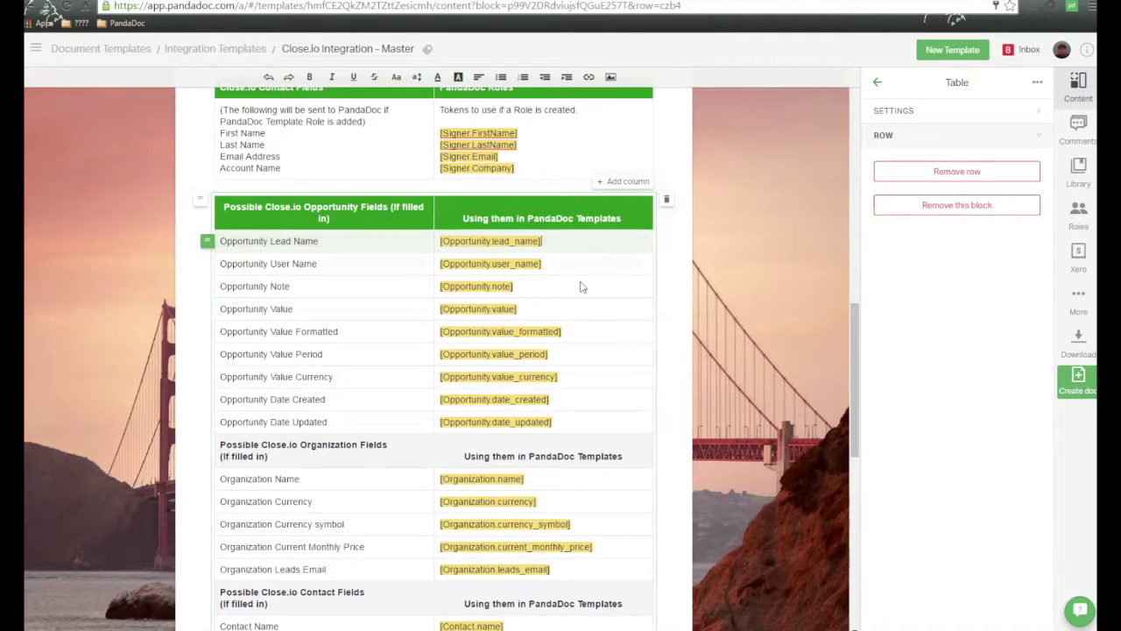
pyautogui.scroll(3, 580, 285)
pyautogui.scroll(-7, 581, 289)
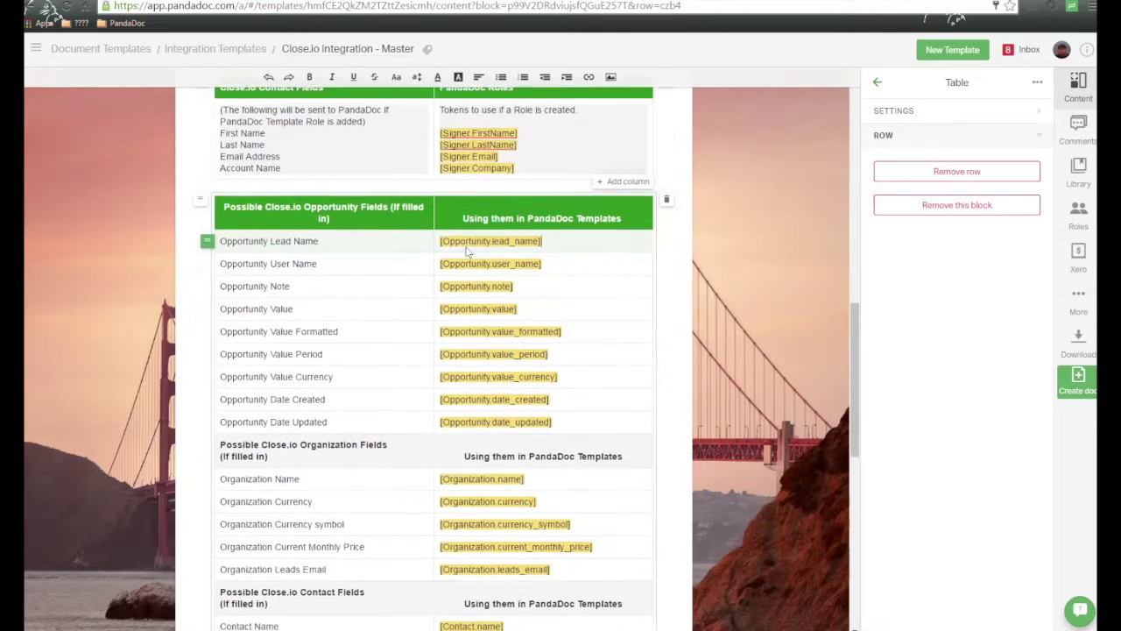
pyautogui.scroll(-4, 526, 394)
pyautogui.scroll(-5, 535, 368)
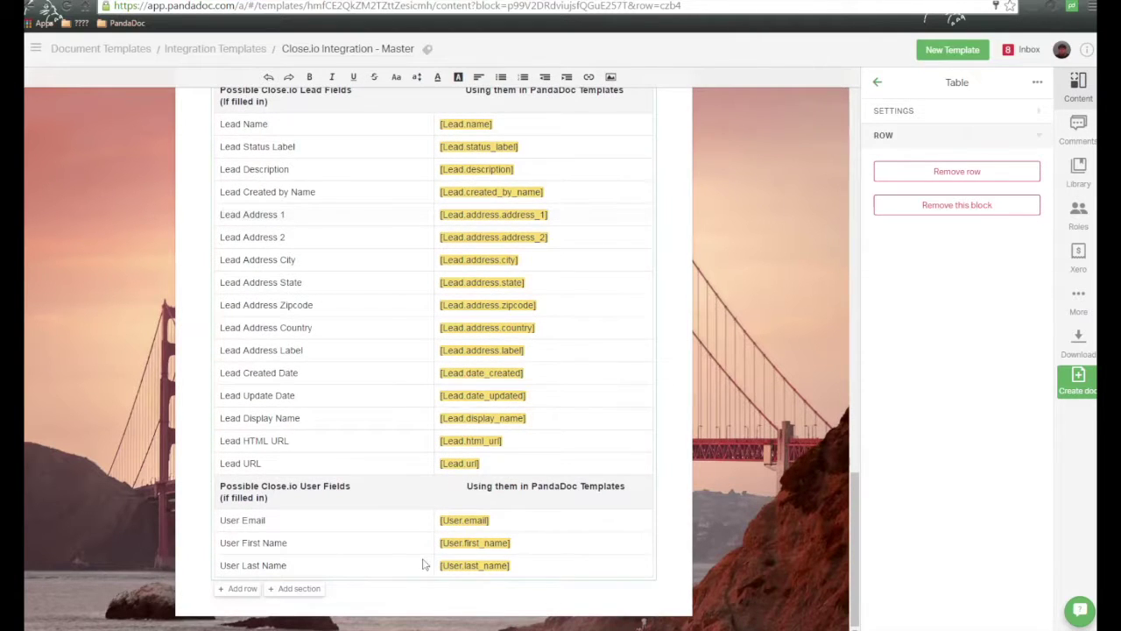
pyautogui.scroll(18, 520, 462)
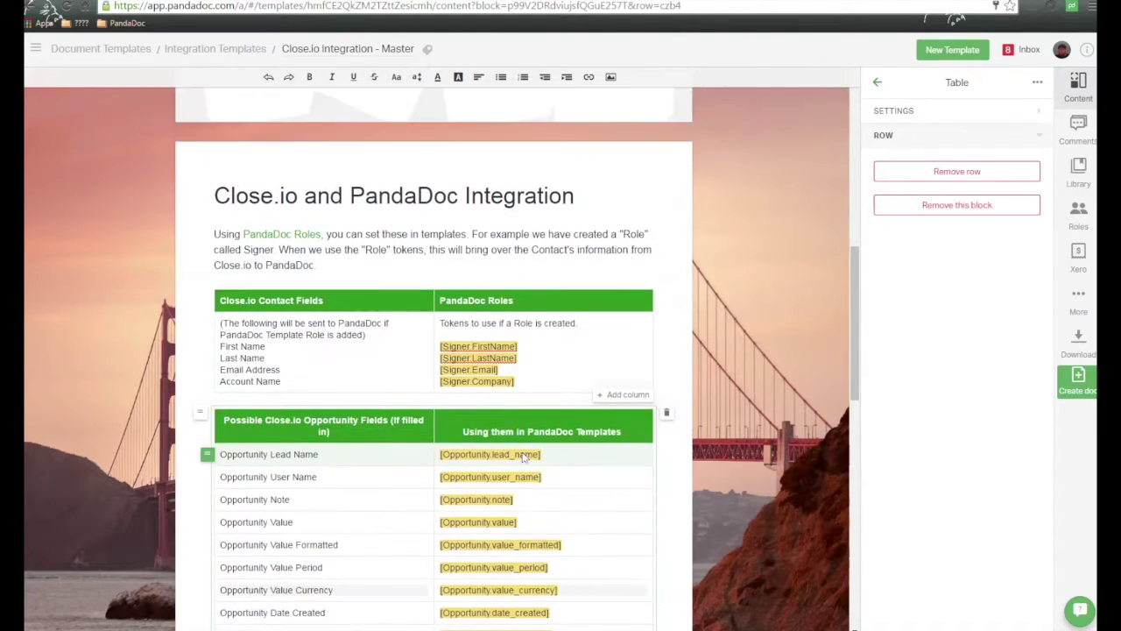
pyautogui.scroll(-2, 523, 457)
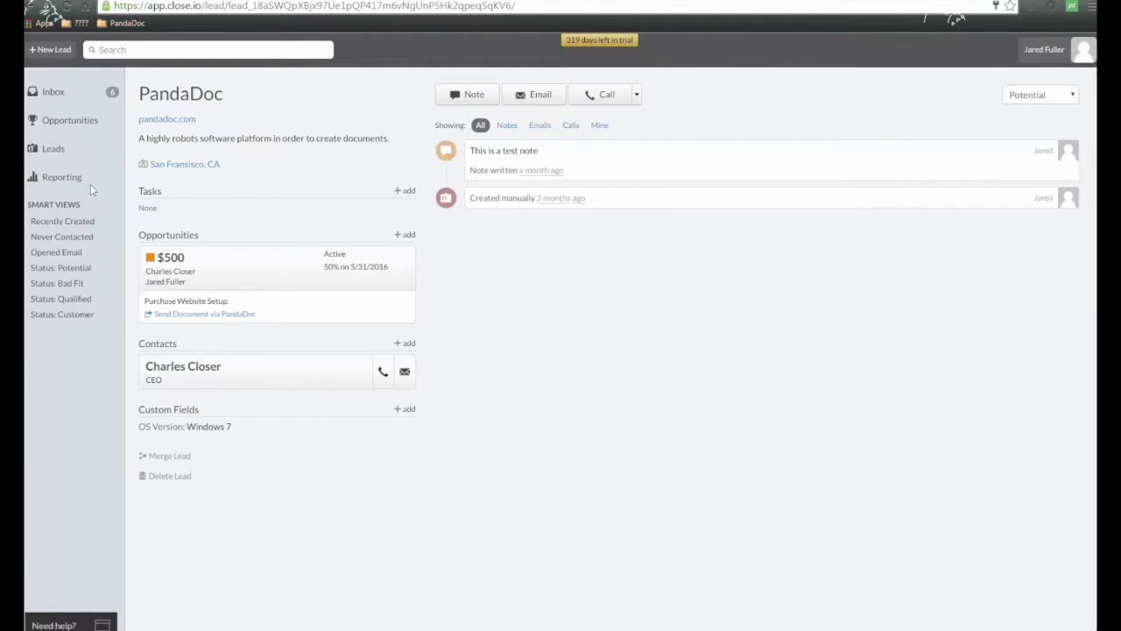
# Launch 'Send Document via PandaDoc' from the PandaDoc lead's $500 opportunity in Close.io
pyautogui.click(56, 123)
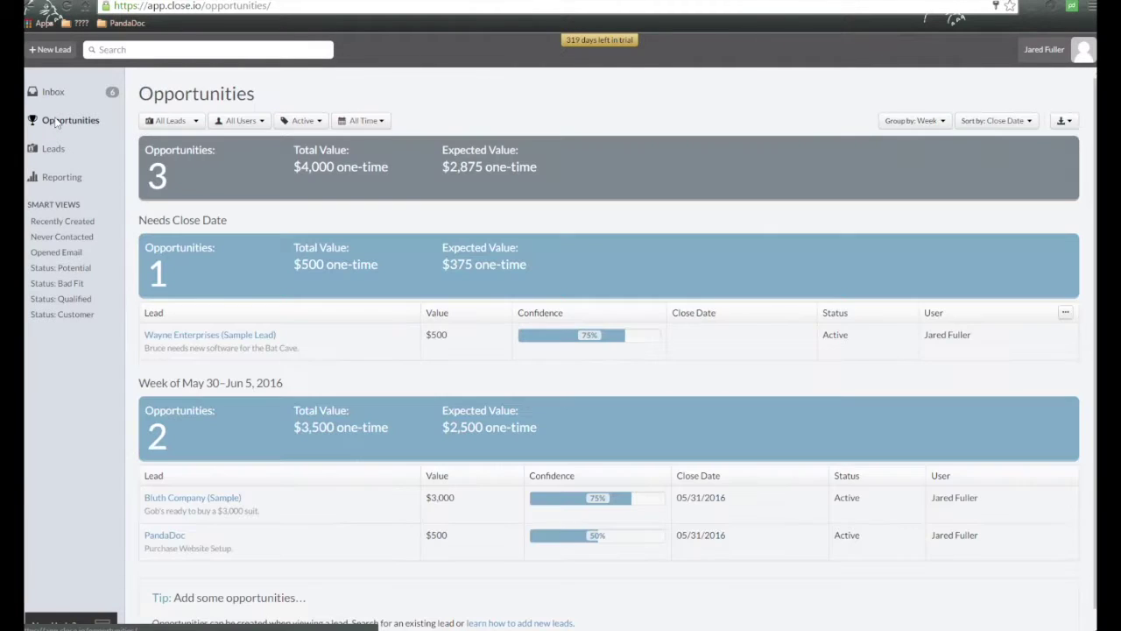
pyautogui.click(182, 538)
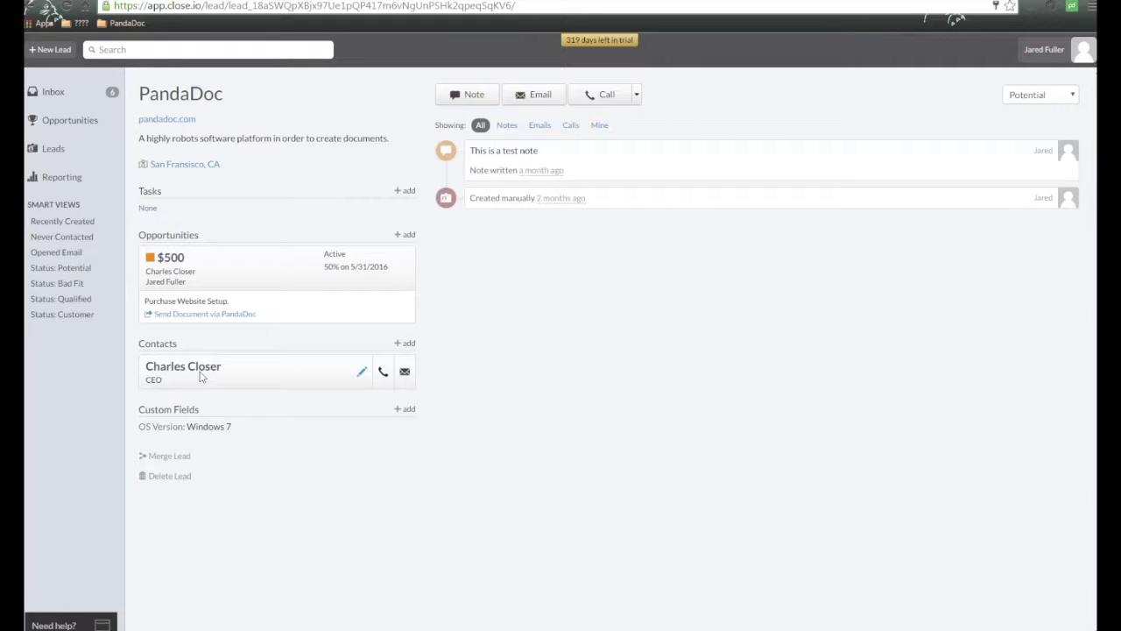
pyautogui.click(216, 314)
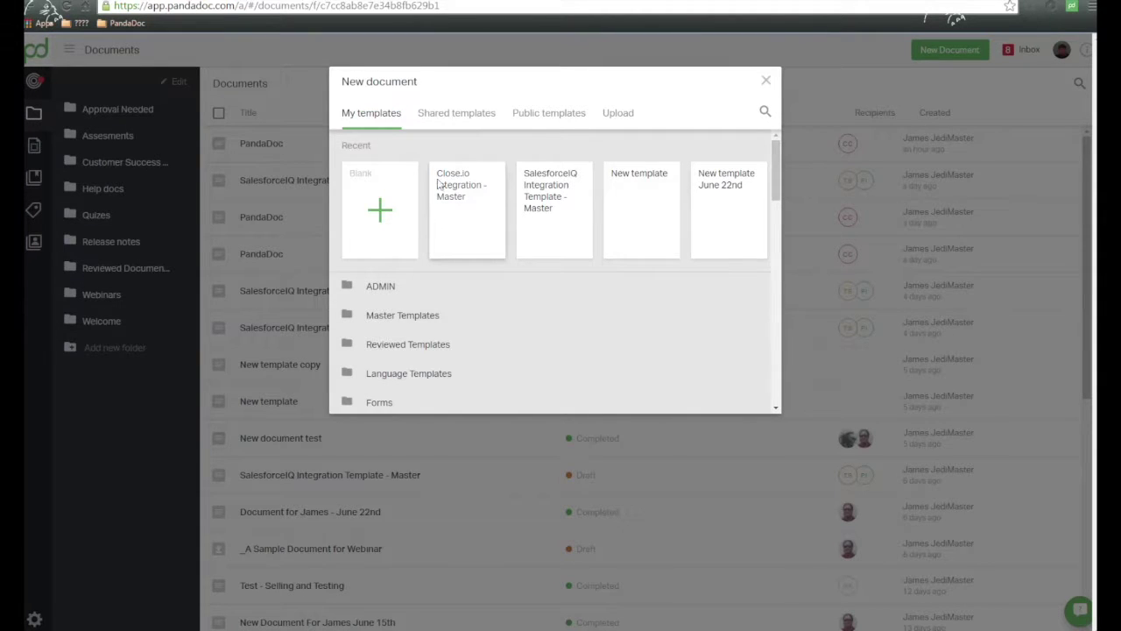
# Create a draft from the Close.io Integration - Master template with the lead's contact as Signer
pyautogui.click(459, 193)
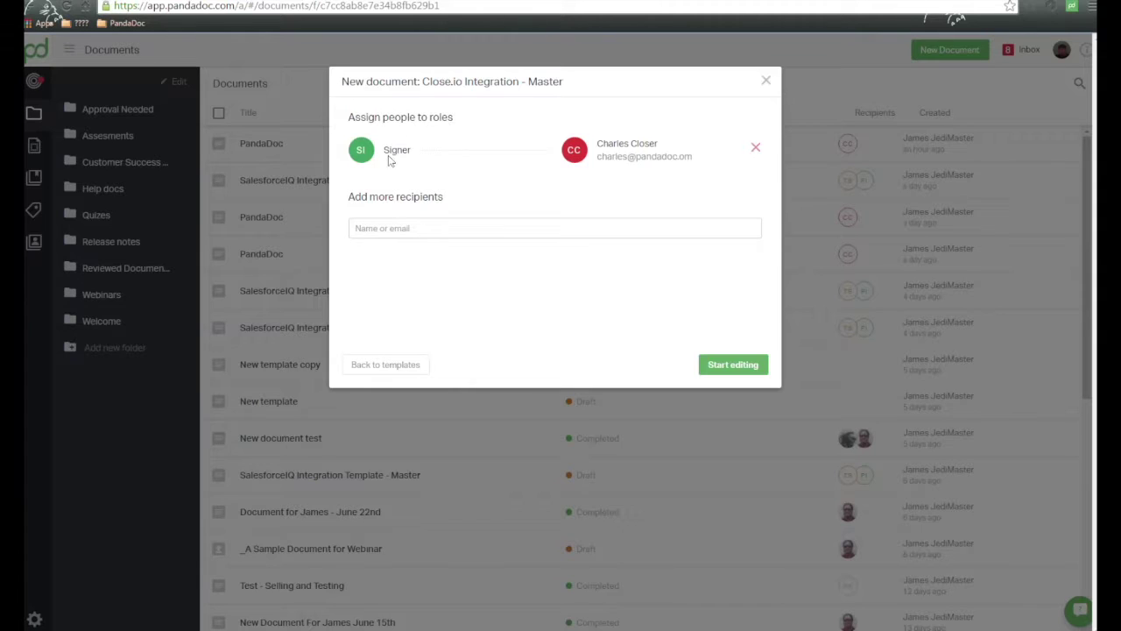
pyautogui.click(740, 366)
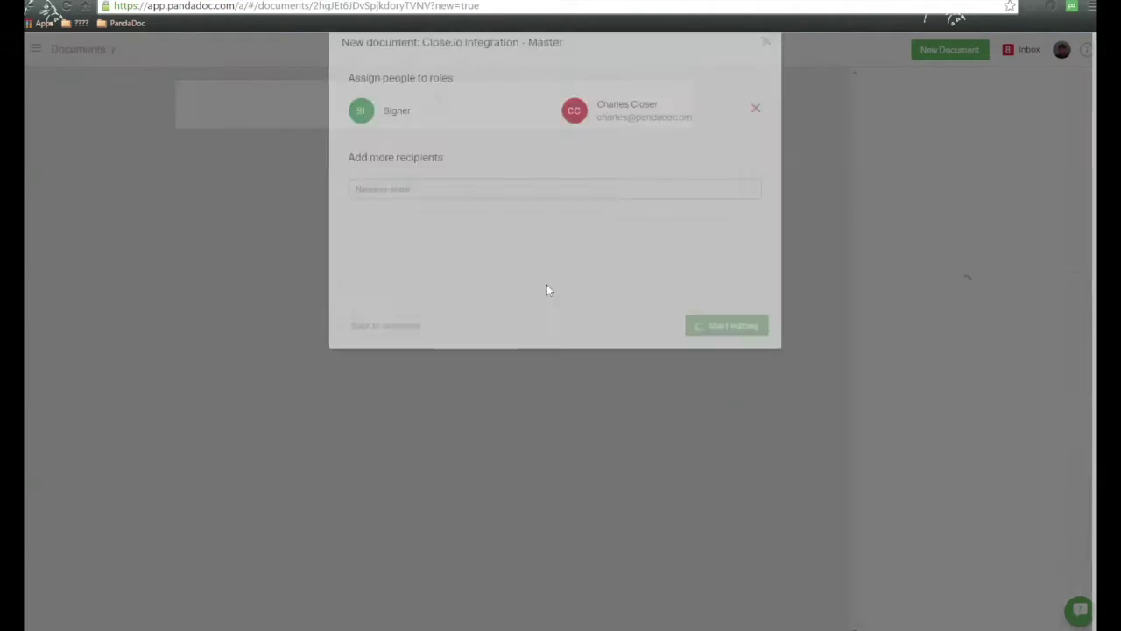
pyautogui.scroll(-6, 589, 297)
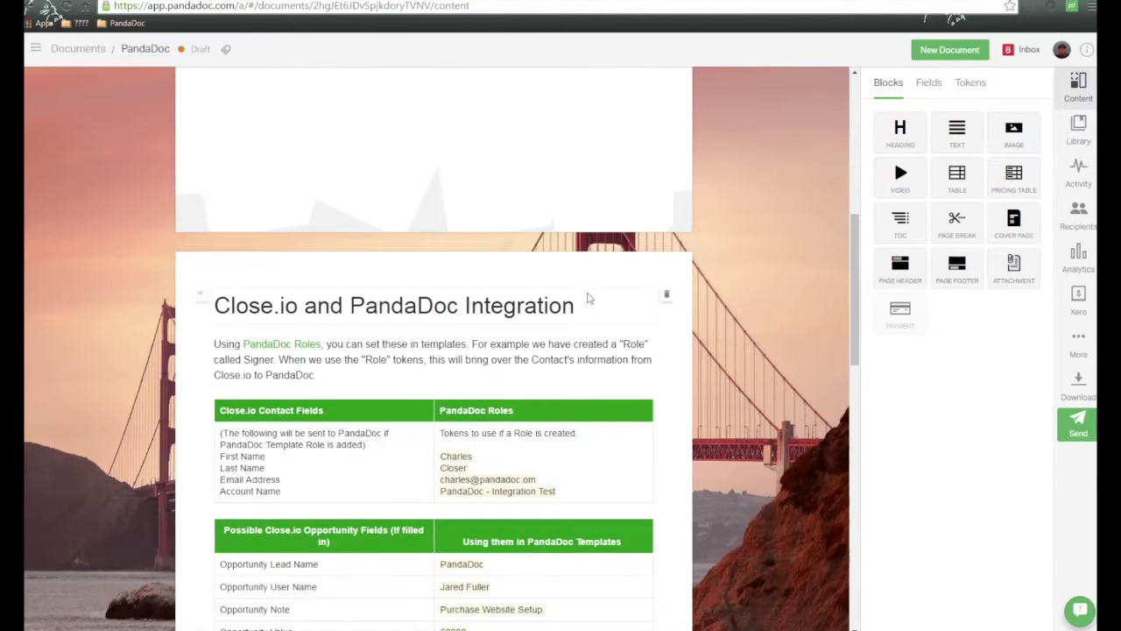
# Check the Close.io values merged into the opportunity, organization, contact, lead and user tables
pyautogui.scroll(-3, 589, 297)
pyautogui.click(532, 341)
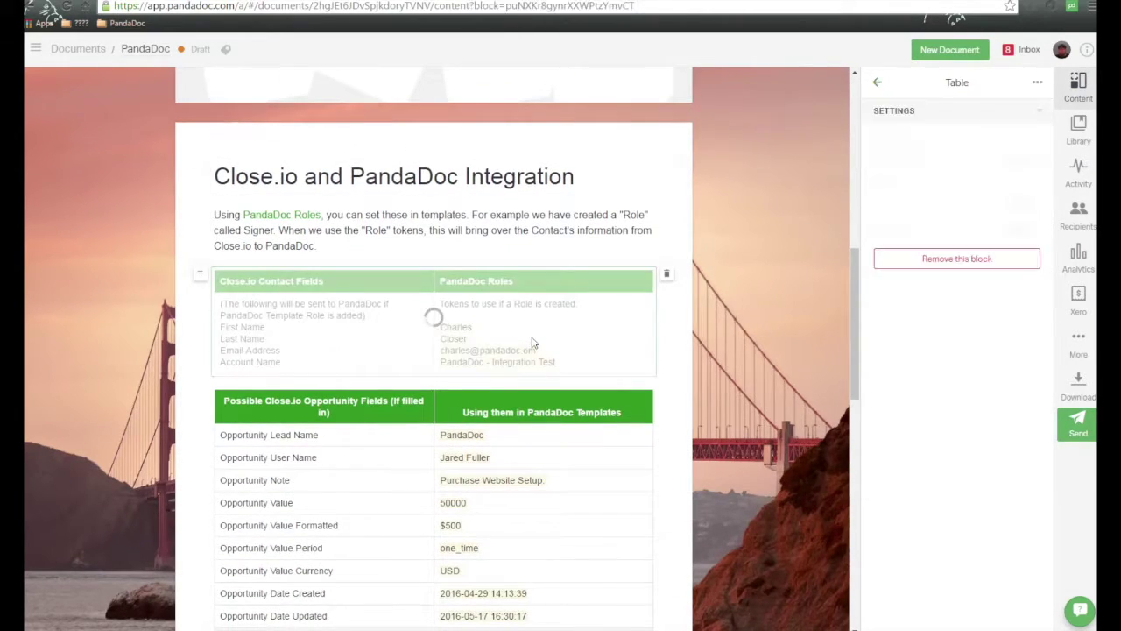
pyautogui.scroll(-1, 508, 315)
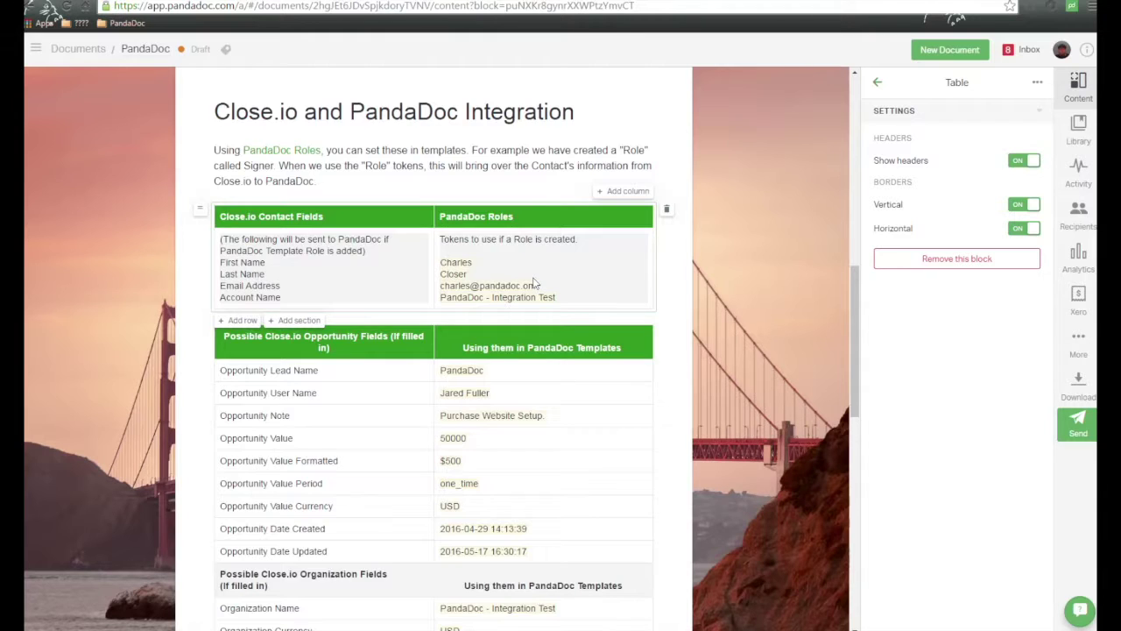
pyautogui.scroll(-1, 534, 284)
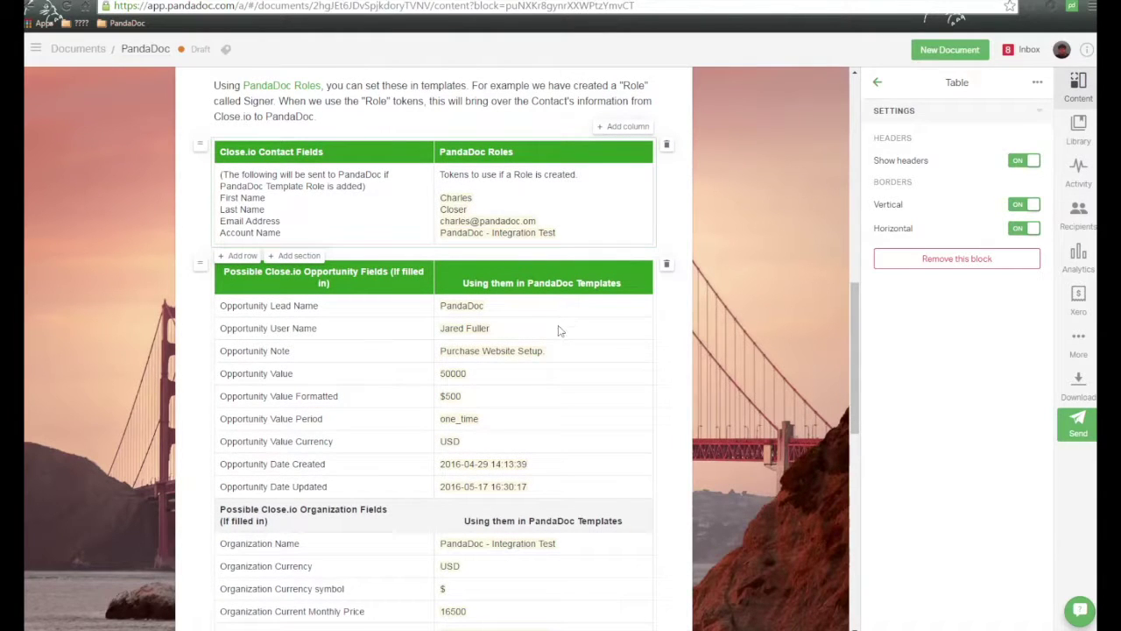
pyautogui.scroll(-1, 556, 320)
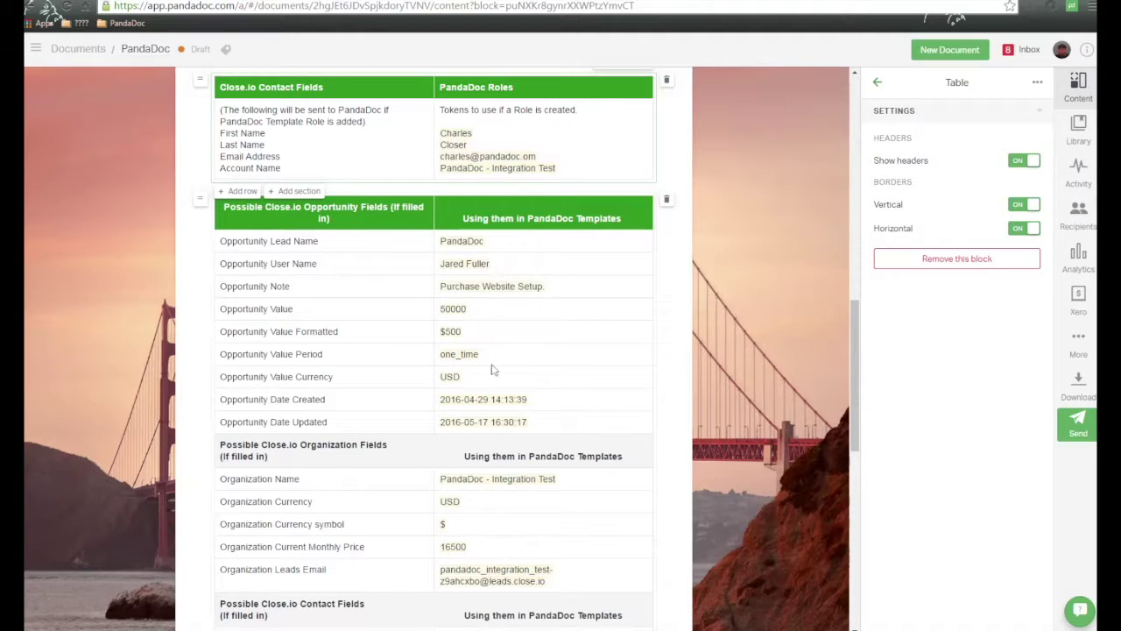
pyautogui.scroll(-2, 523, 335)
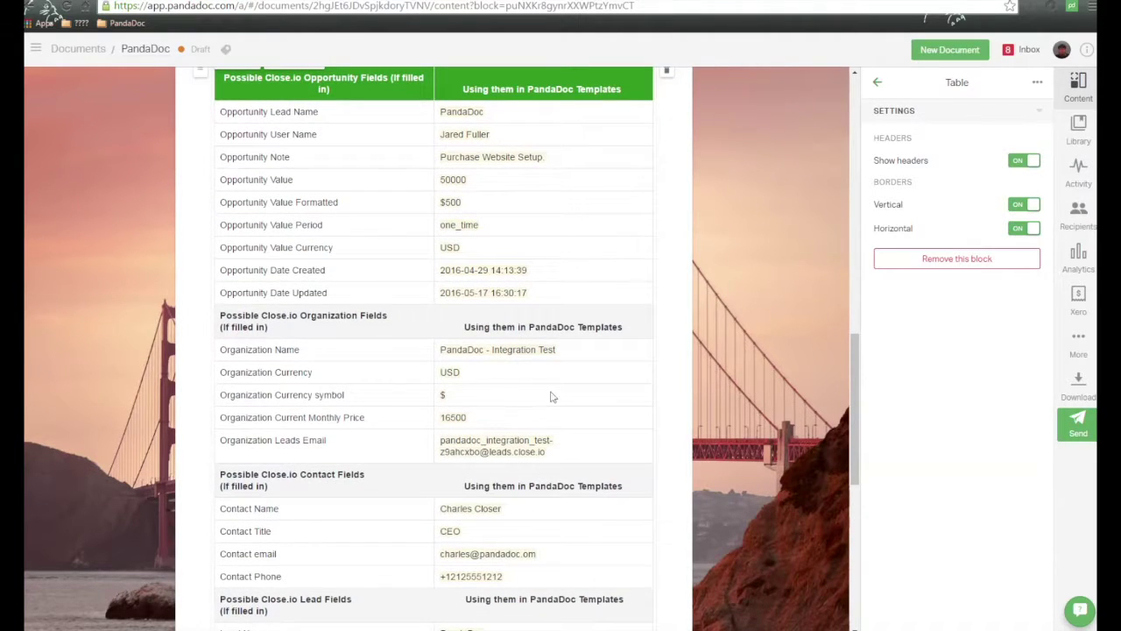
pyautogui.scroll(-3, 530, 370)
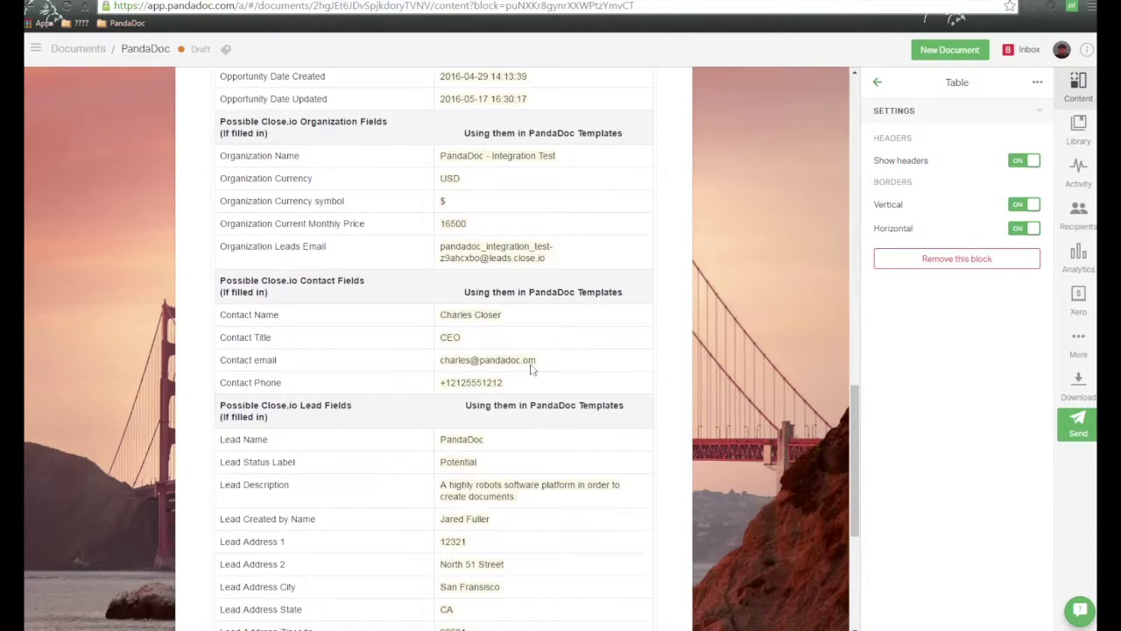
pyautogui.scroll(-5, 530, 362)
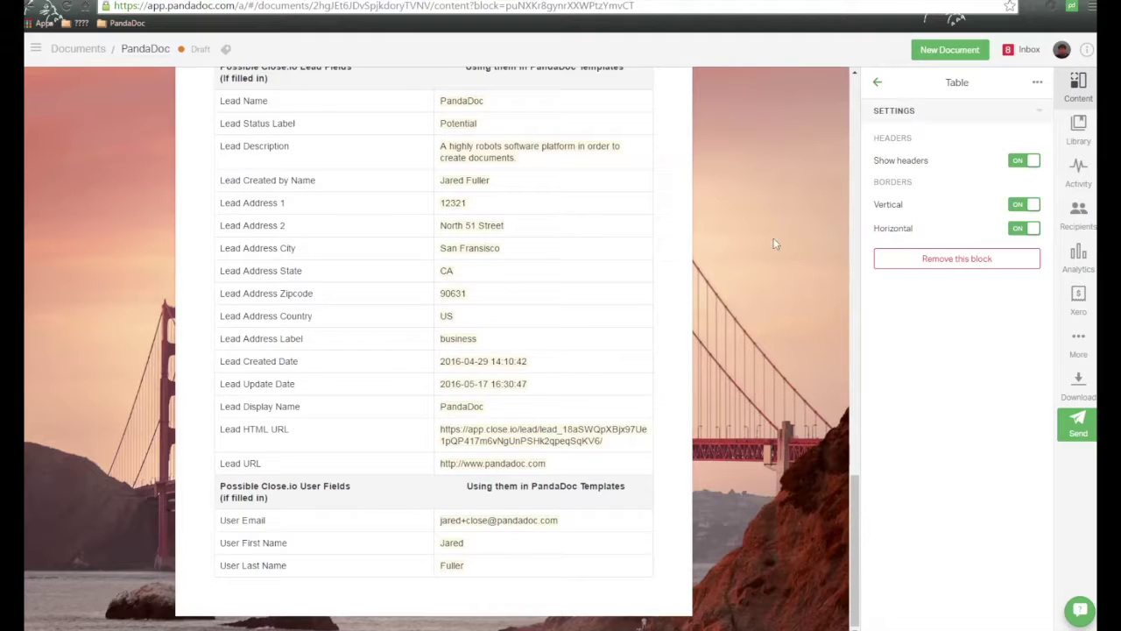
pyautogui.scroll(15, 773, 237)
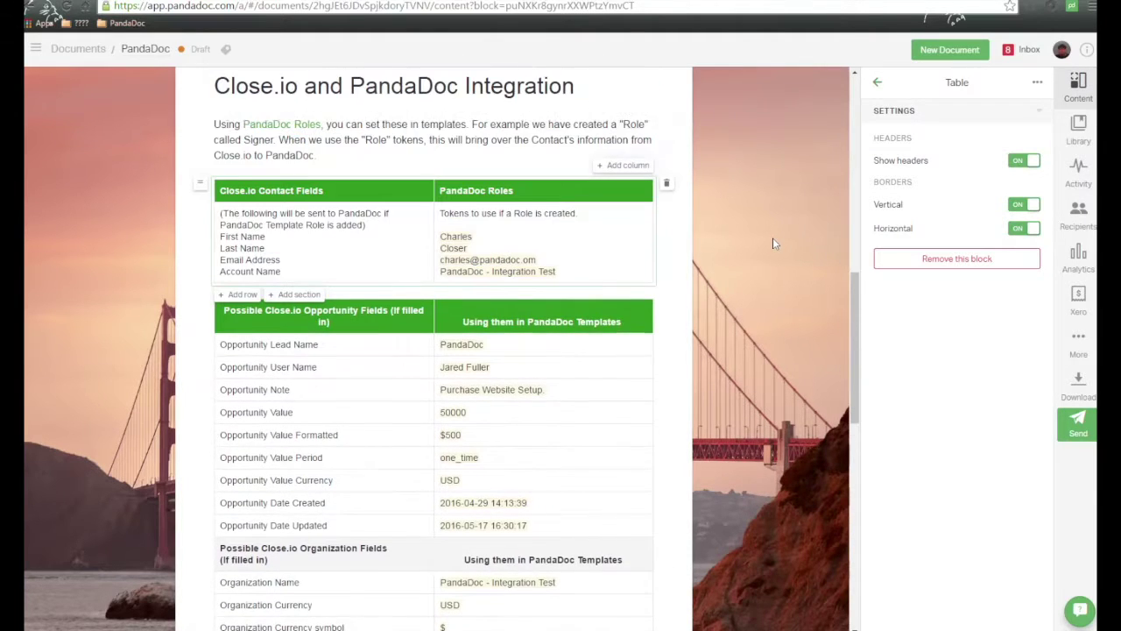
pyautogui.click(878, 81)
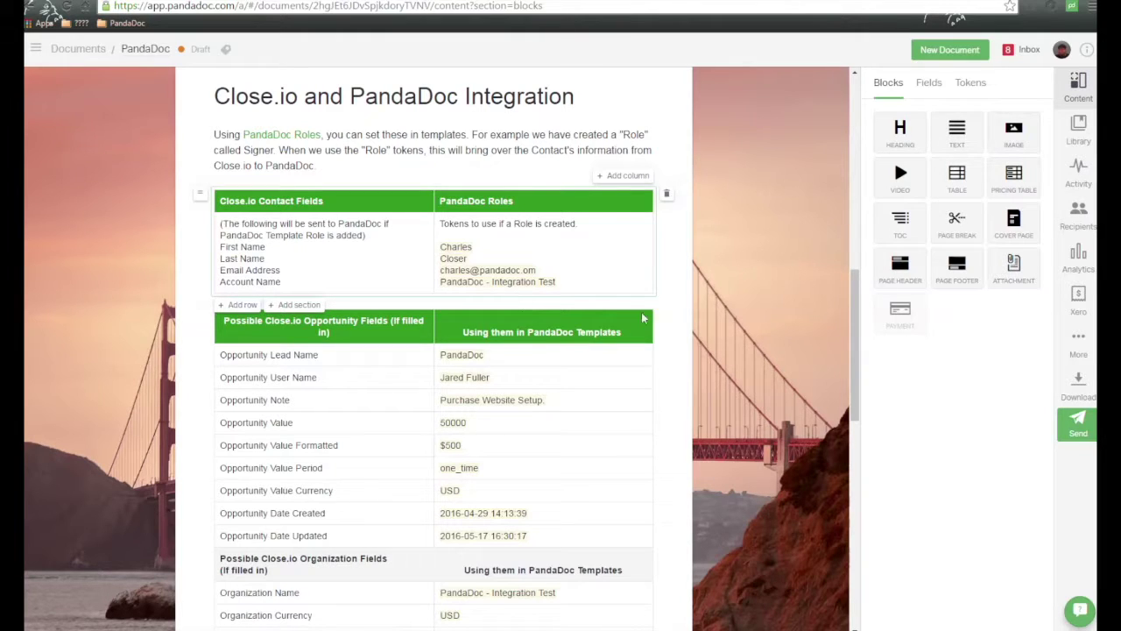
# Review the draft's Signer, Opportunity, Organization, Contact and Lead tokens with their Close.io values
pyautogui.click(928, 82)
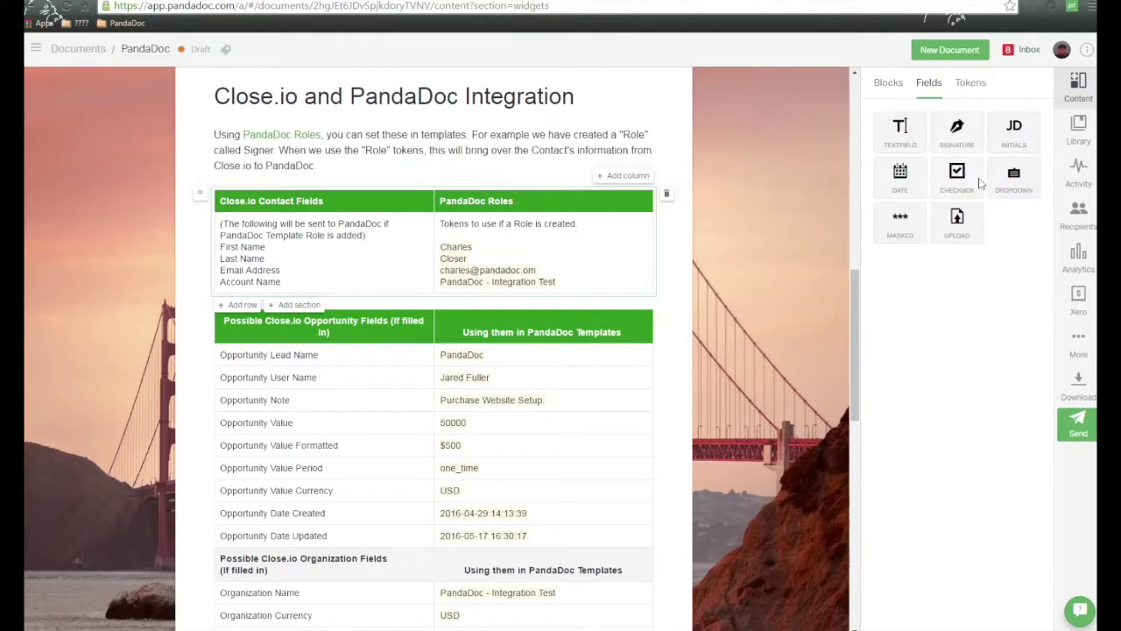
pyautogui.moveTo(971, 140)
pyautogui.mouseDown()
pyautogui.moveTo(805, 248)
pyautogui.moveTo(552, 241)
pyautogui.moveTo(645, 243)
pyautogui.moveTo(950, 184)
pyautogui.mouseUp()
pyautogui.click(970, 82)
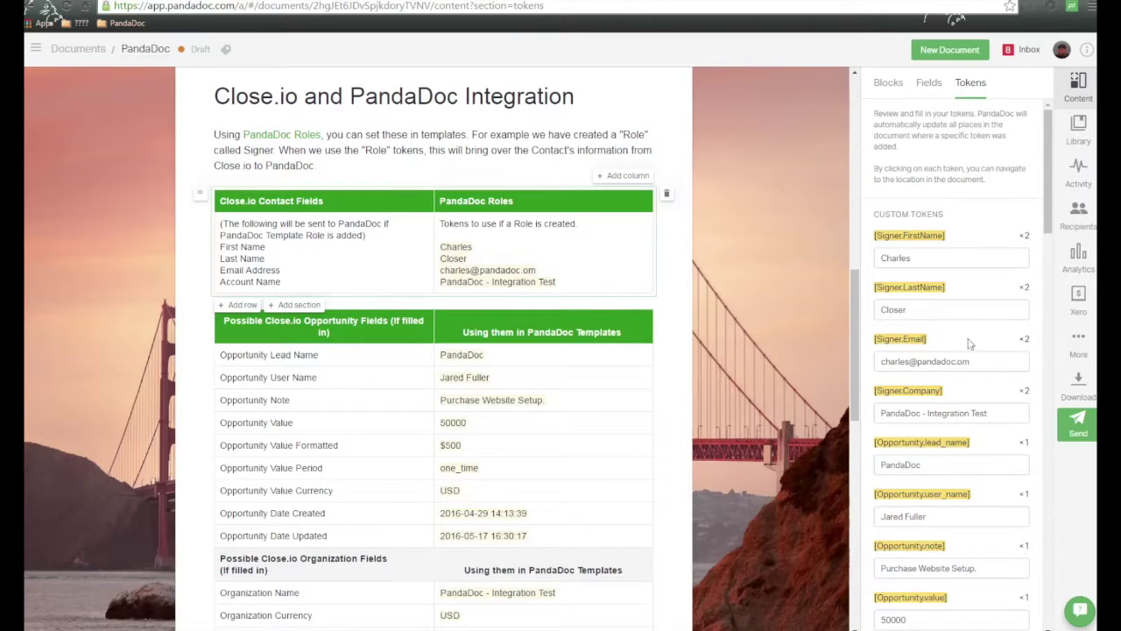
pyautogui.scroll(-7, 976, 351)
pyautogui.scroll(-3, 975, 351)
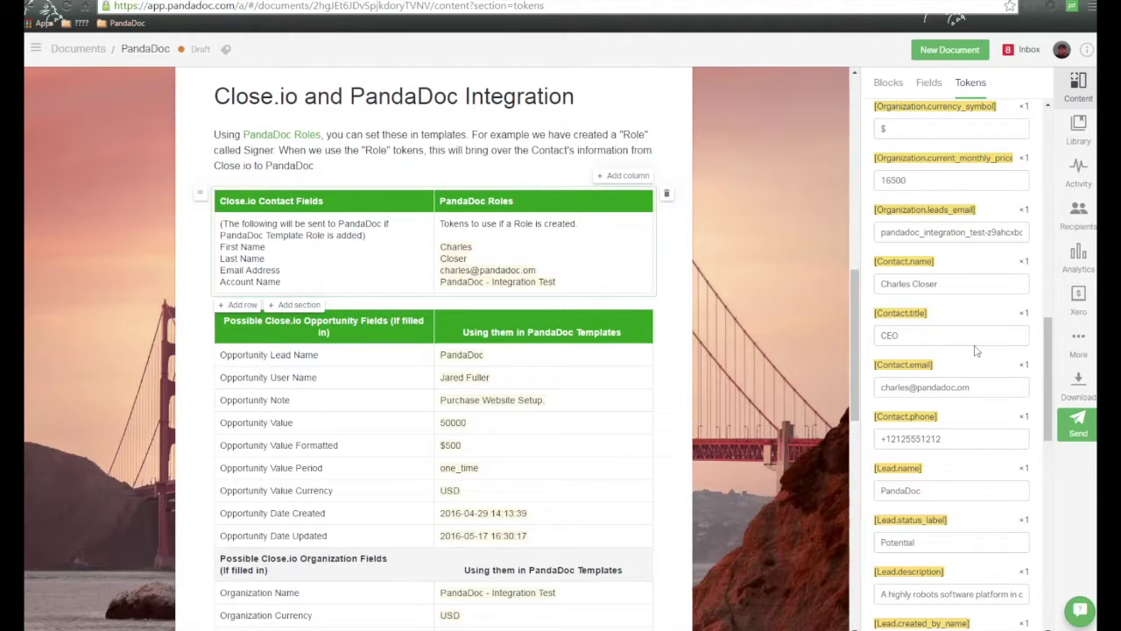
pyautogui.scroll(10, 975, 351)
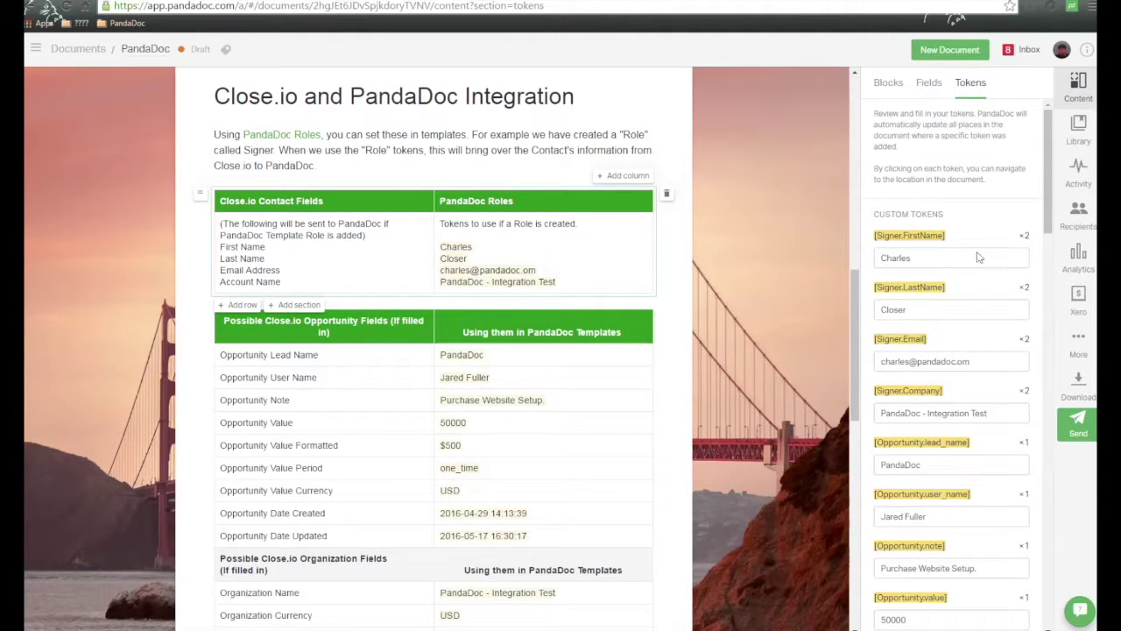
# Show the Content Library and trial-drag the May 25th Content Block in, then back out without inserting
pyautogui.click(1080, 127)
pyautogui.moveTo(918, 82); pyautogui.dragTo(1010, 84)
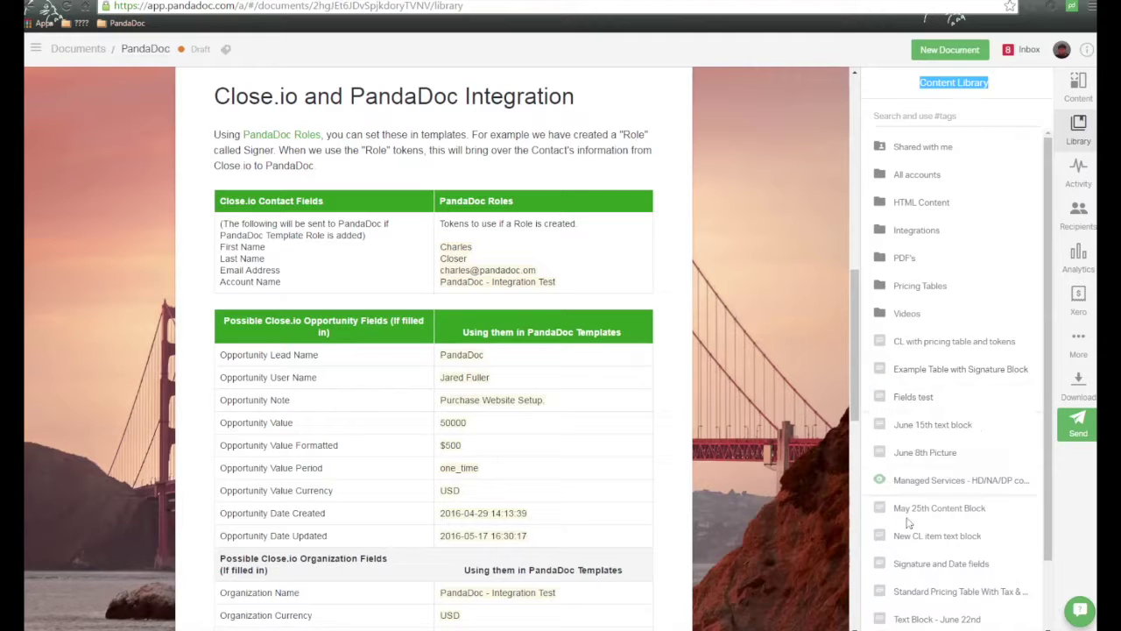
pyautogui.moveTo(878, 512)
pyautogui.moveTo(849, 511)
pyautogui.mouseDown()
pyautogui.moveTo(666, 420)
pyautogui.moveTo(451, 343)
pyautogui.mouseUp()
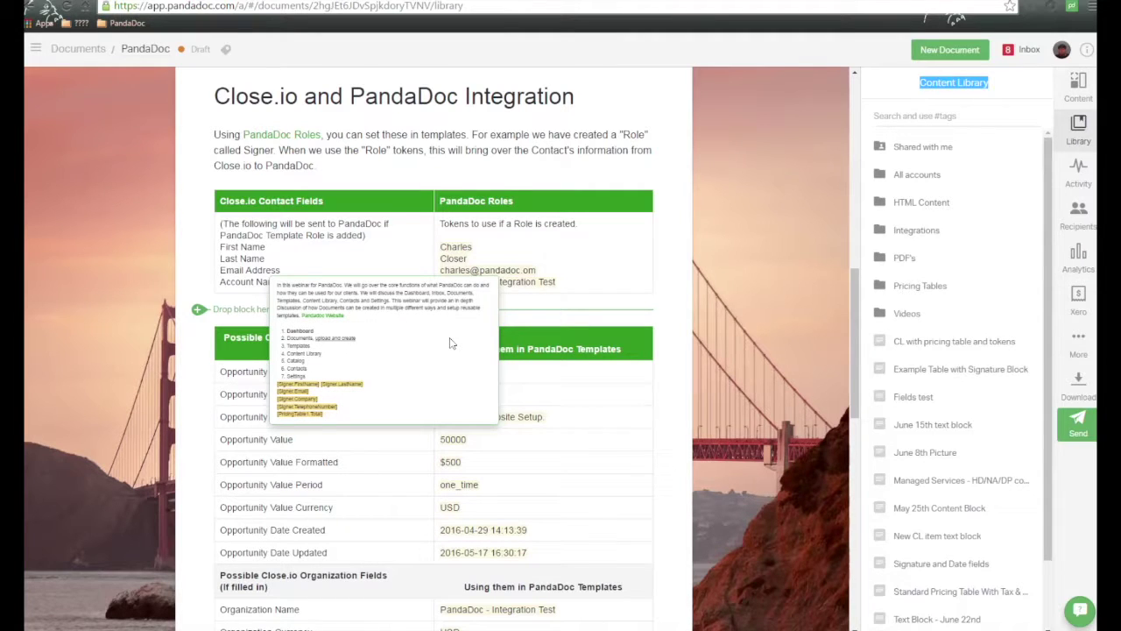
pyautogui.moveTo(451, 343)
pyautogui.mouseDown()
pyautogui.moveTo(876, 412)
pyautogui.moveTo(860, 402)
pyautogui.mouseUp()
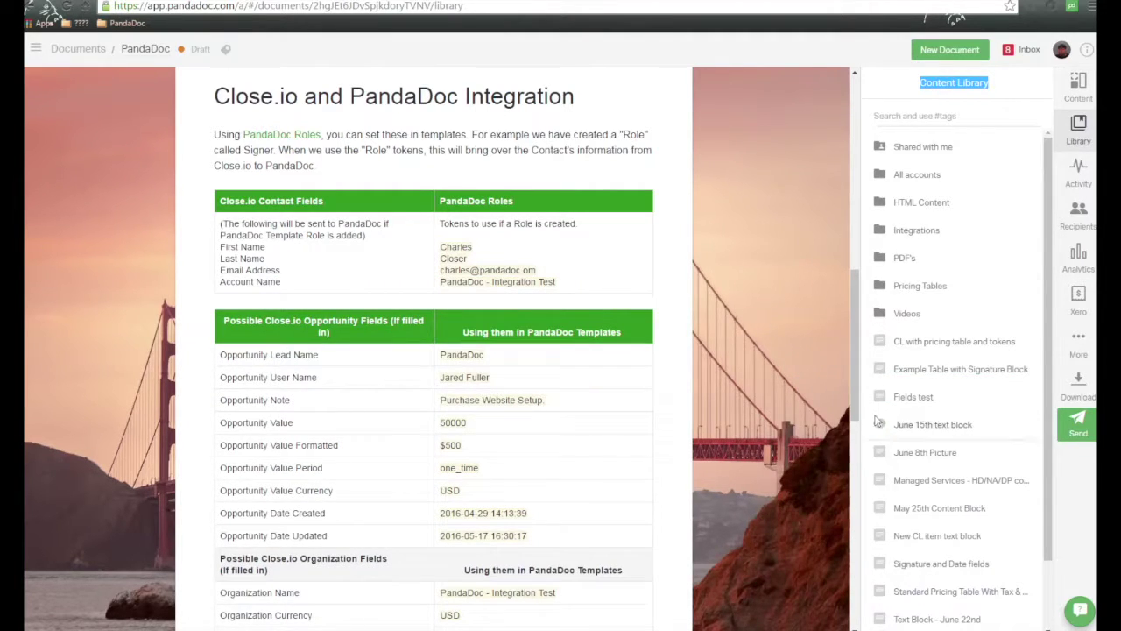
# Rename the document to 'Quote For Charles' from the suggested names and save it
pyautogui.click(1080, 426)
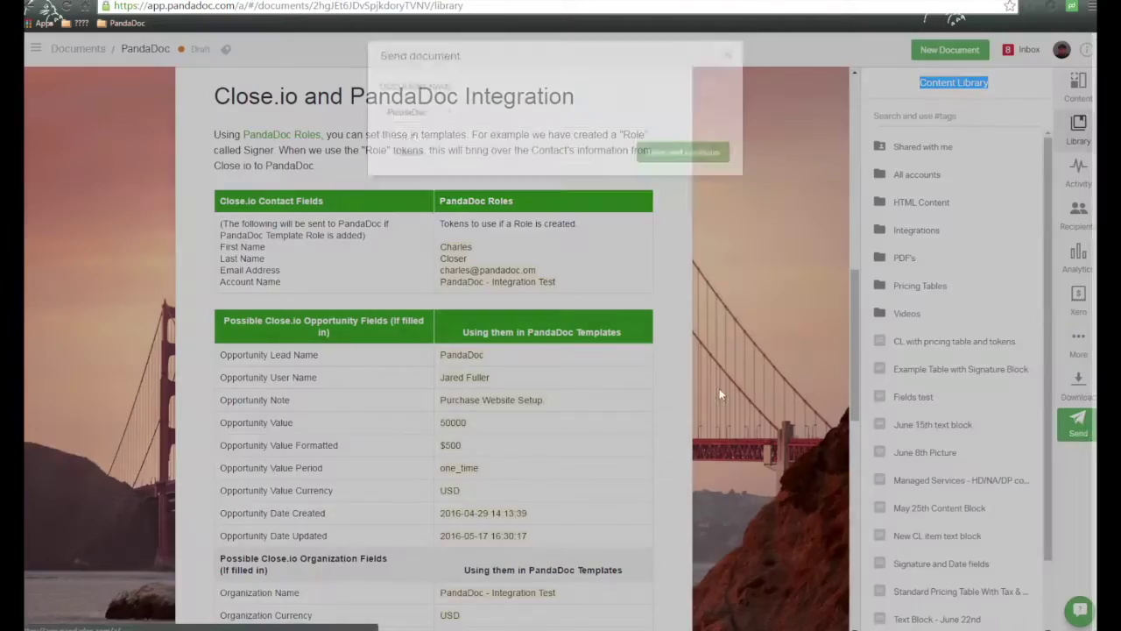
pyautogui.moveTo(480, 140); pyautogui.dragTo(280, 144)
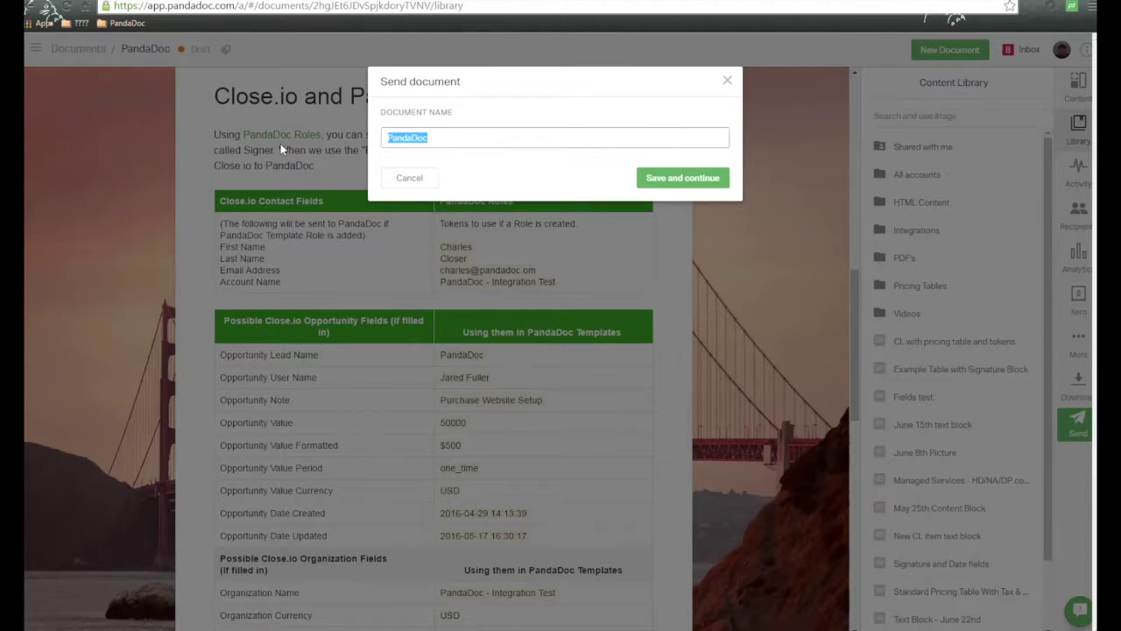
pyautogui.write('Q')
pyautogui.press('Down')
pyautogui.press('Down')
pyautogui.press('Down')
pyautogui.press('Down')
pyautogui.press('Down')
pyautogui.press('Down')
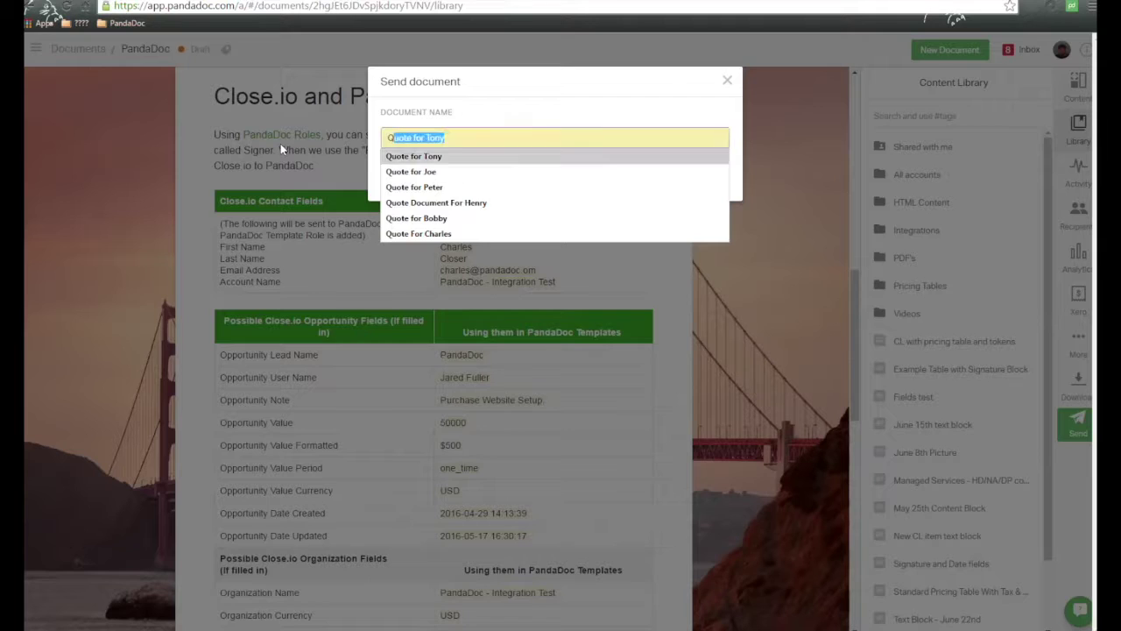
pyautogui.press('Return')
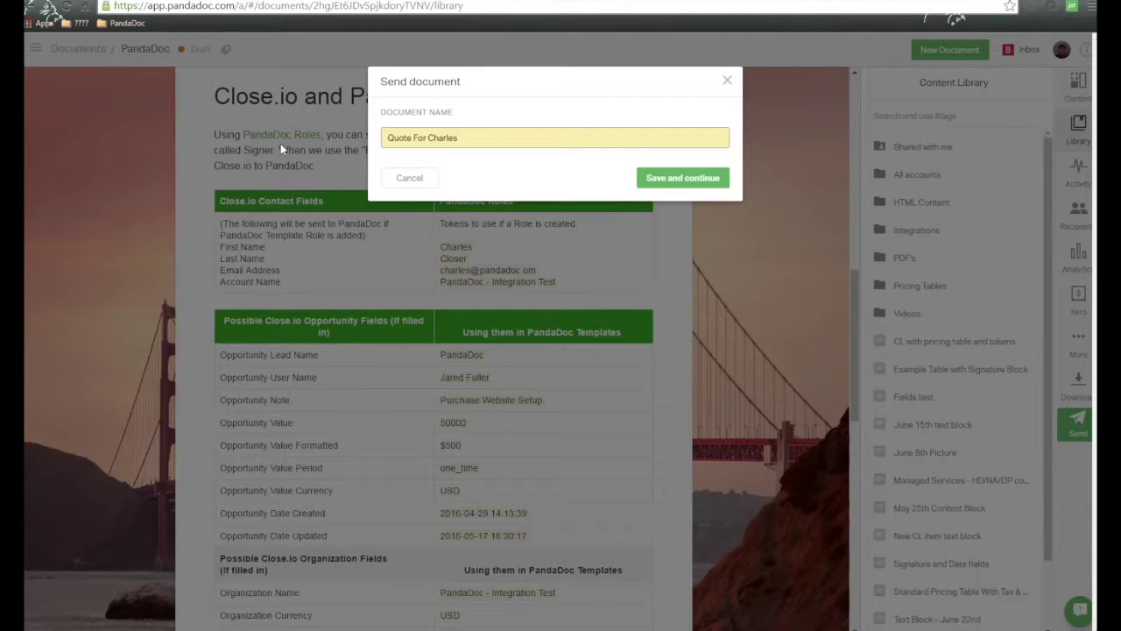
pyautogui.click(693, 180)
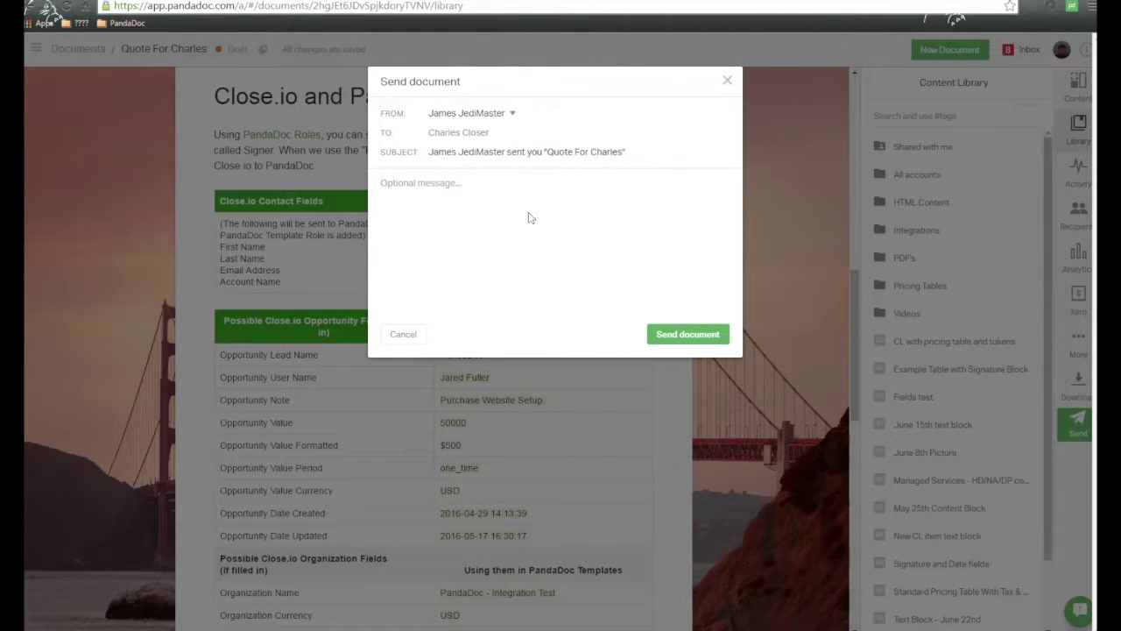
# Send the document to the signer and view its activity before returning to the other tab
pyautogui.click(698, 337)
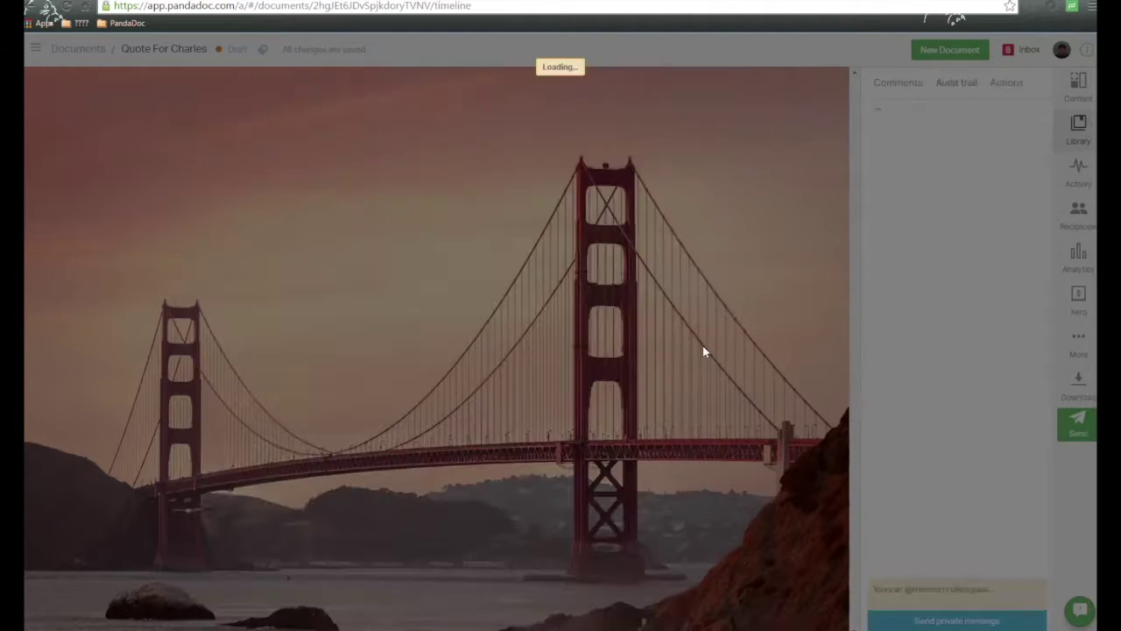
pyautogui.click(702, 345)
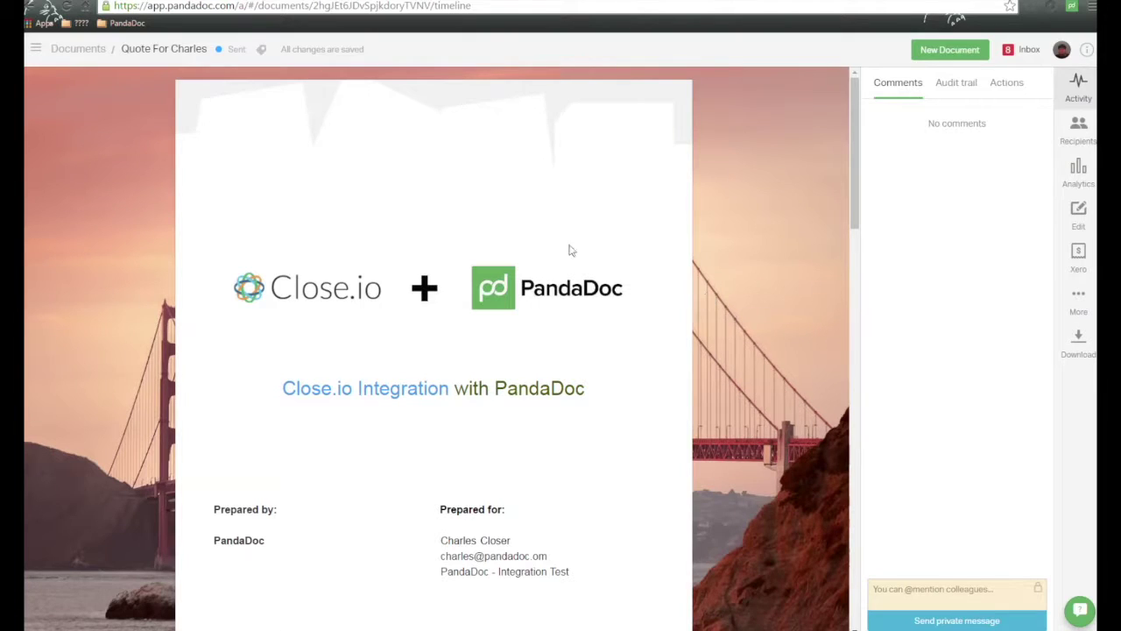
pyautogui.moveTo(221, 53); pyautogui.dragTo(246, 51)
pyautogui.hotkey('ctrl', 'Tab')
pyautogui.hotkey('ctrl', 'Tab')
# Scroll back up the Close.io integration FAQ article toward its beginning
pyautogui.scroll(15, 405, 254)
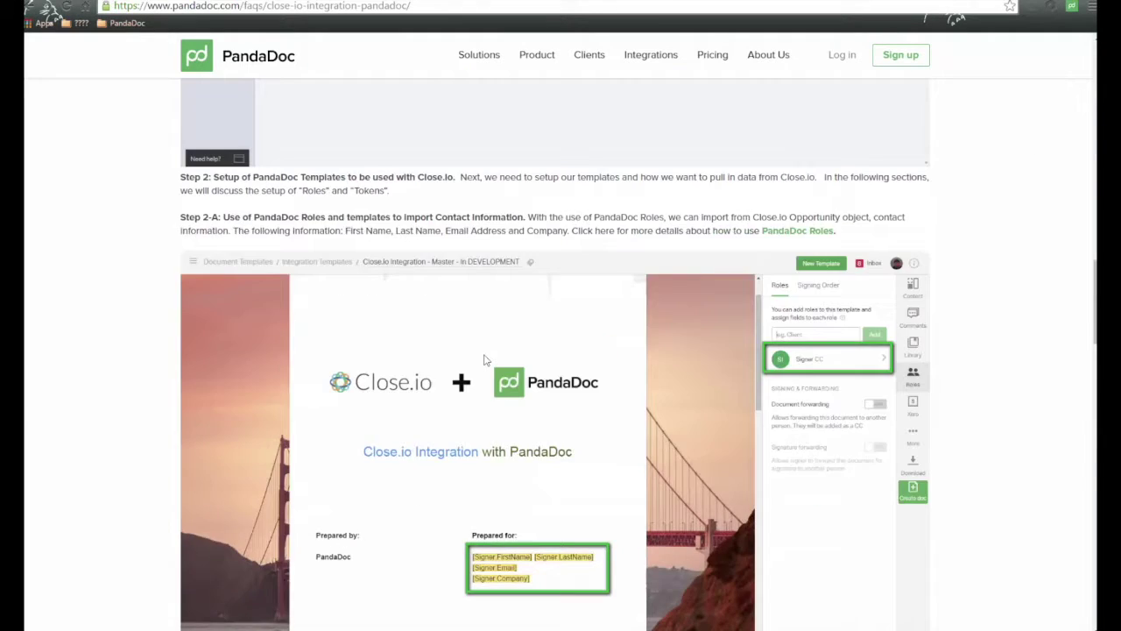